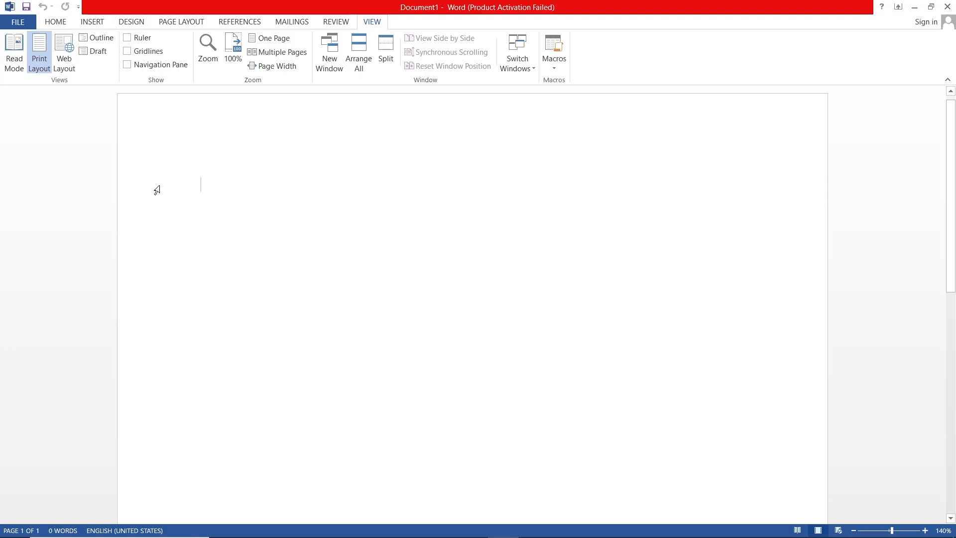
Fill the blank document with random sample paragraphs using the =rand() function.
text(=rand)
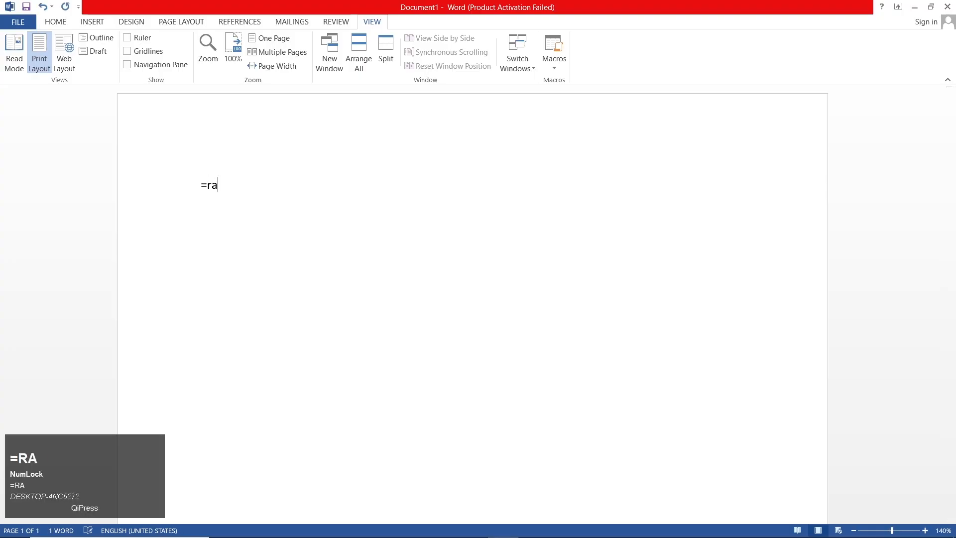
key(shift)
text(())
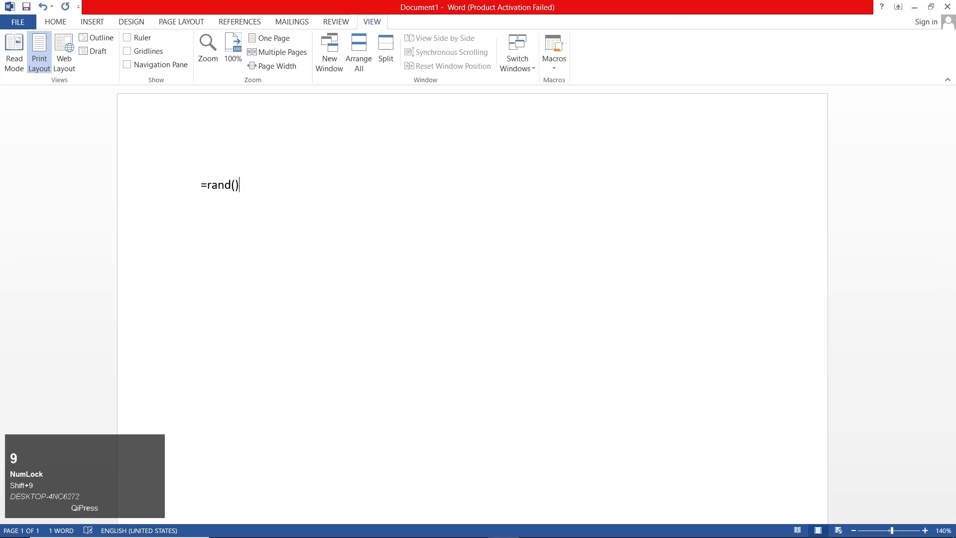
key(Return)
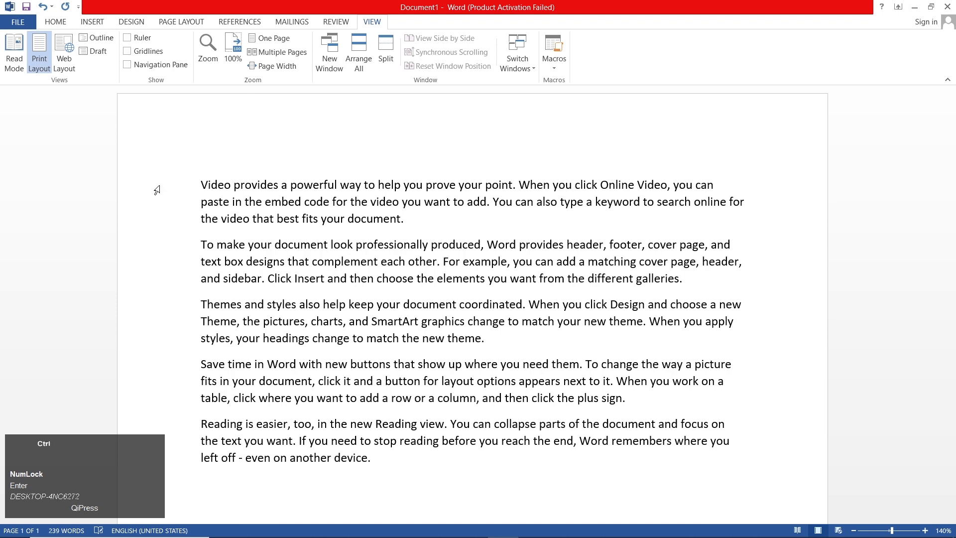
Preview the document in Read Mode and in Web Layout, ending back in Print Layout.
click(17, 63)
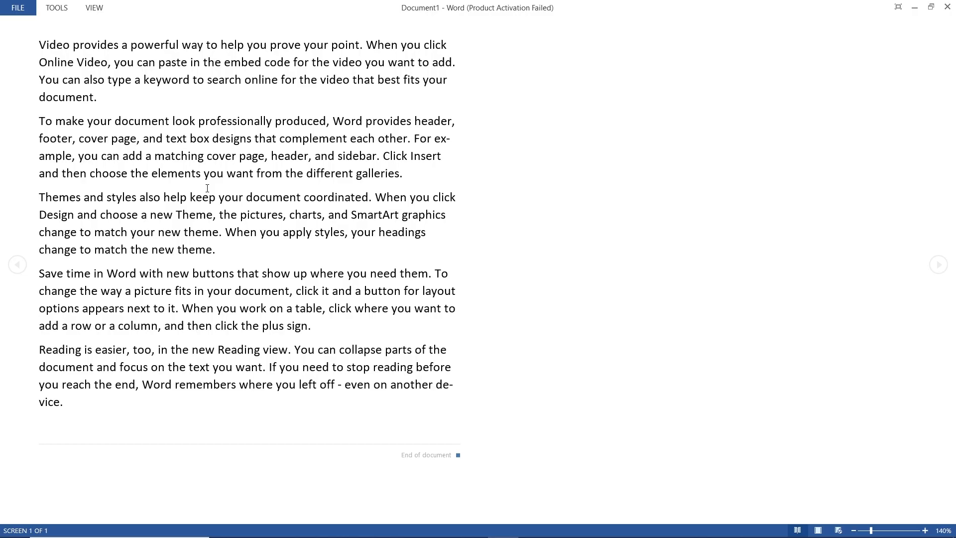
key(Escape)
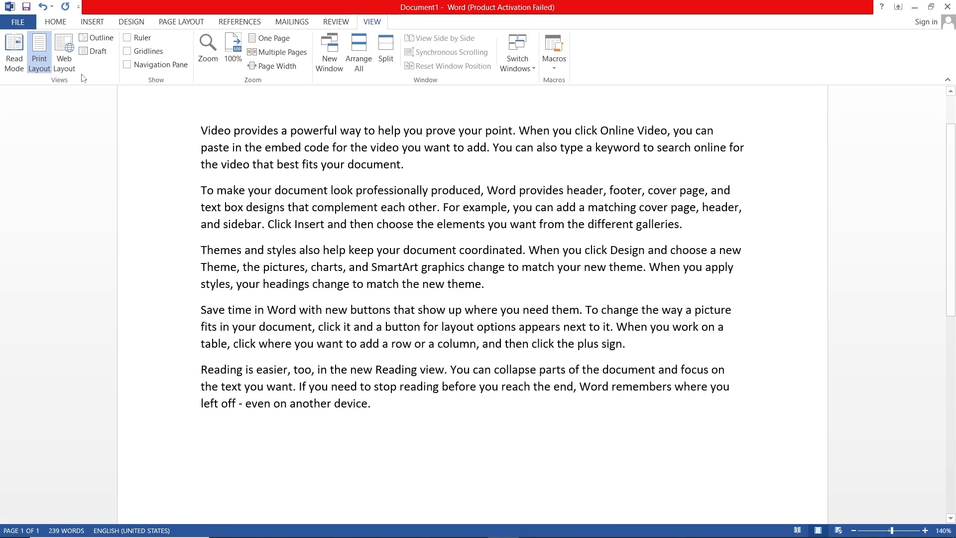
click(70, 66)
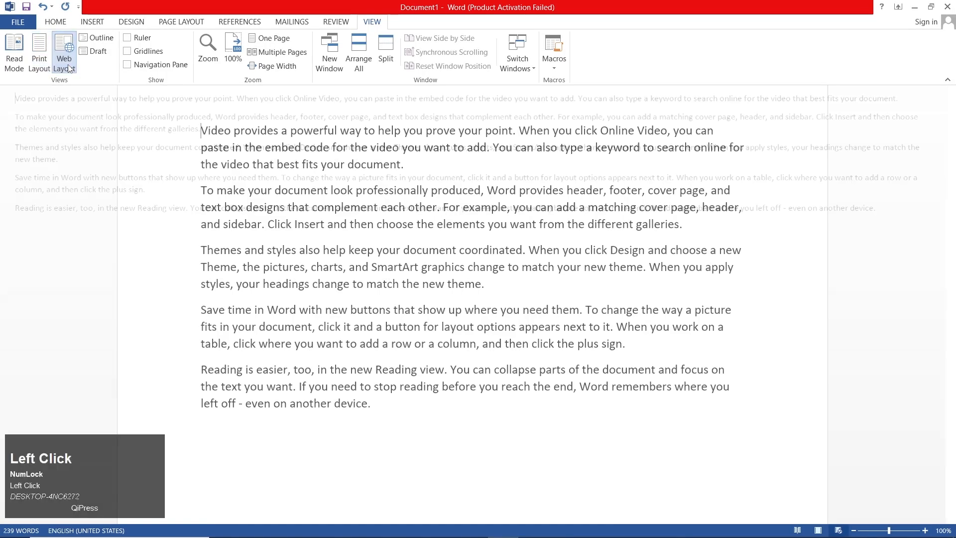
scroll(206, 353, up, 1)
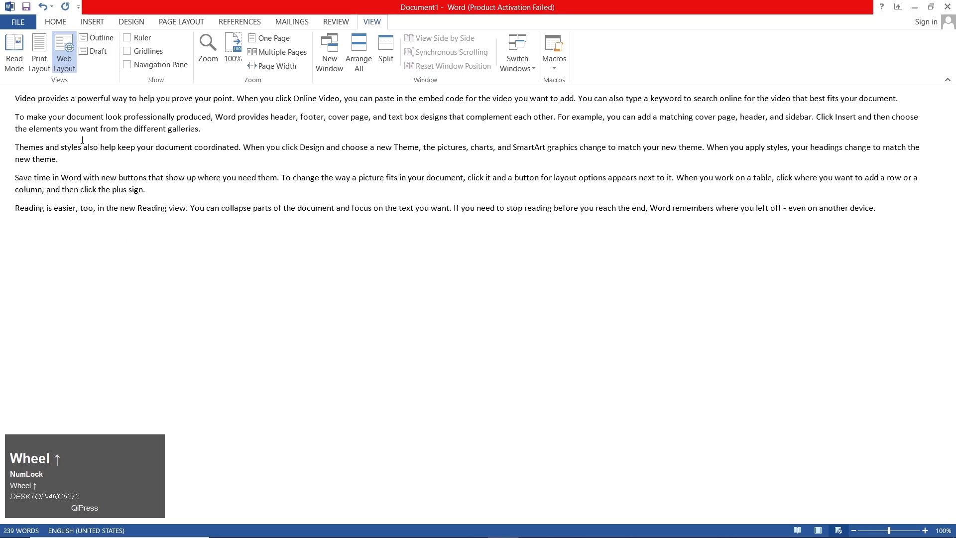
click(40, 58)
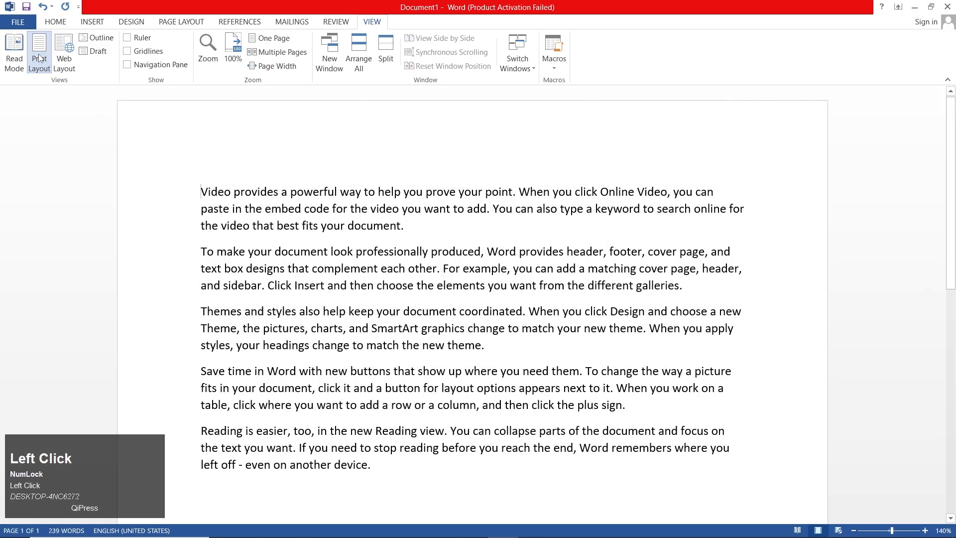
Preview the document in Outline, Draft and Read Mode views, ending back in Print Layout.
click(97, 40)
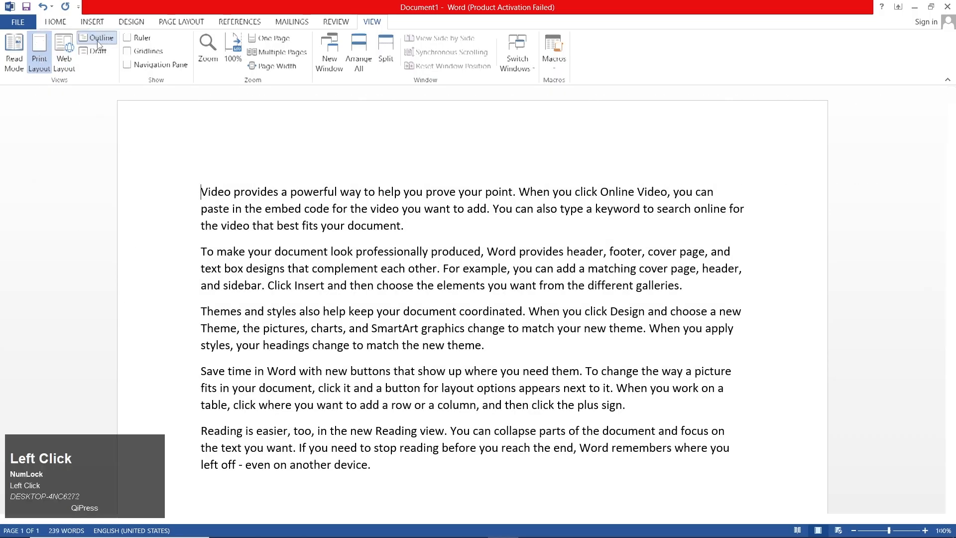
click(354, 50)
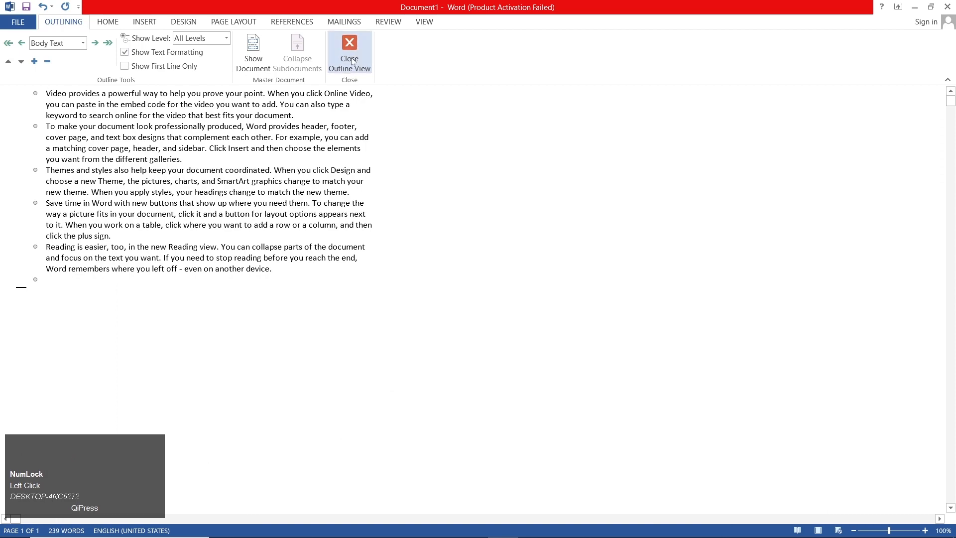
click(375, 23)
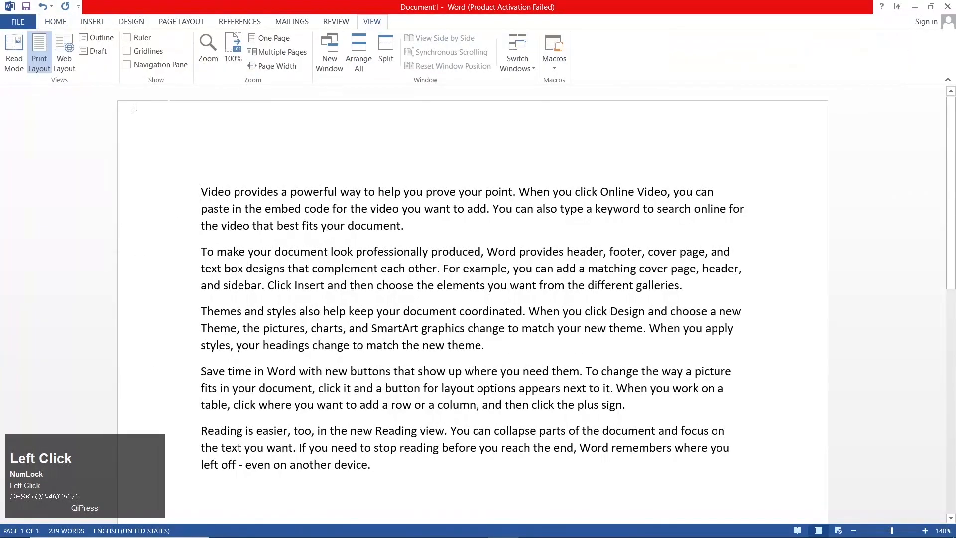
click(94, 52)
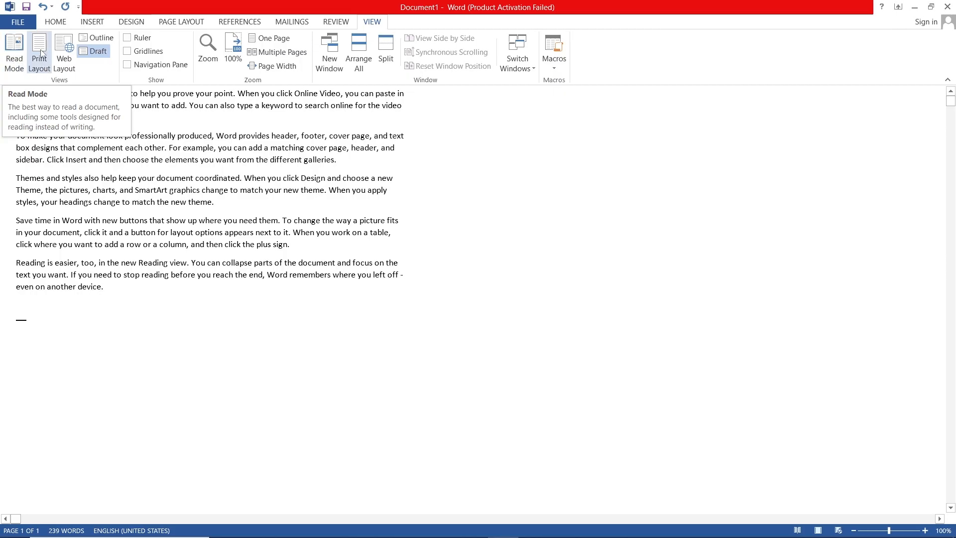
click(17, 64)
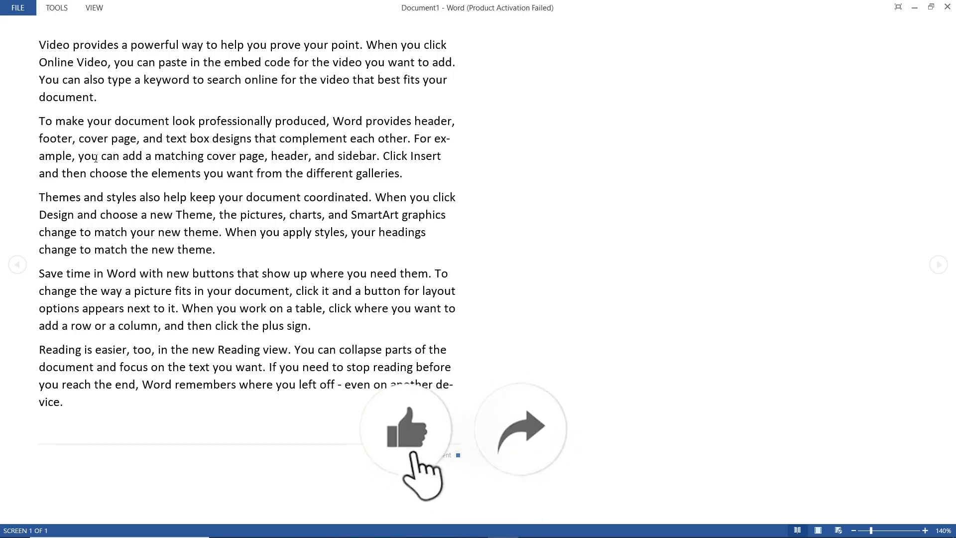
key(Escape)
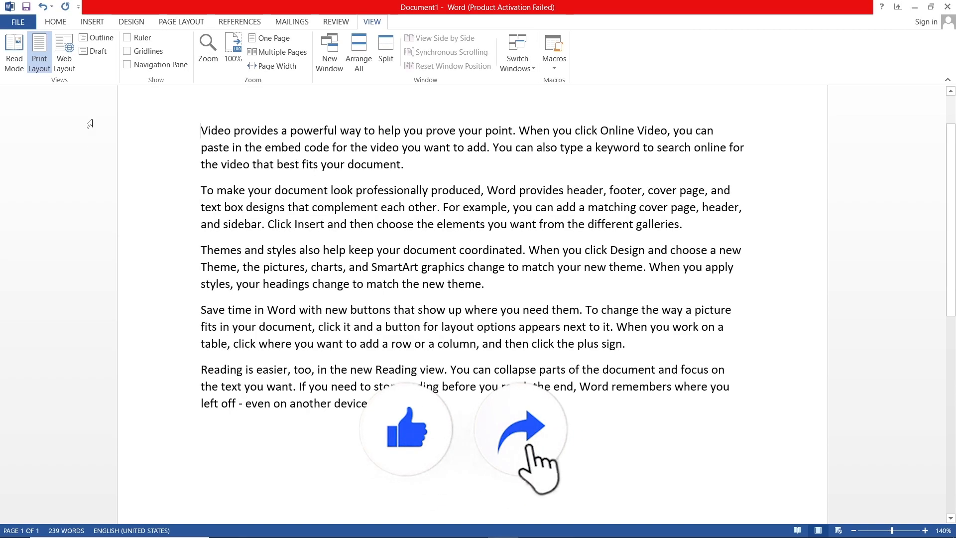
Show the ruler, and enter the test text "dfdgf" below the last paragraph and delete it again.
click(129, 43)
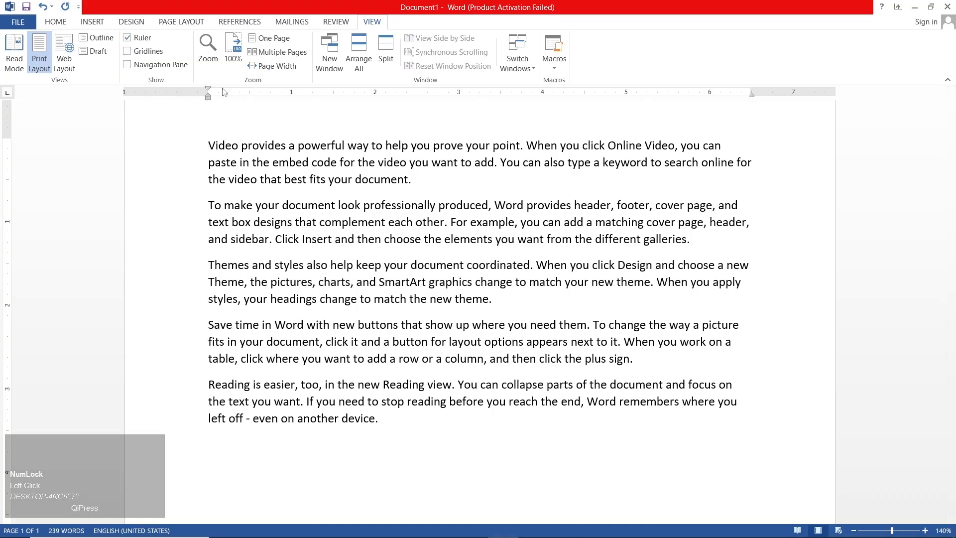
click(387, 433)
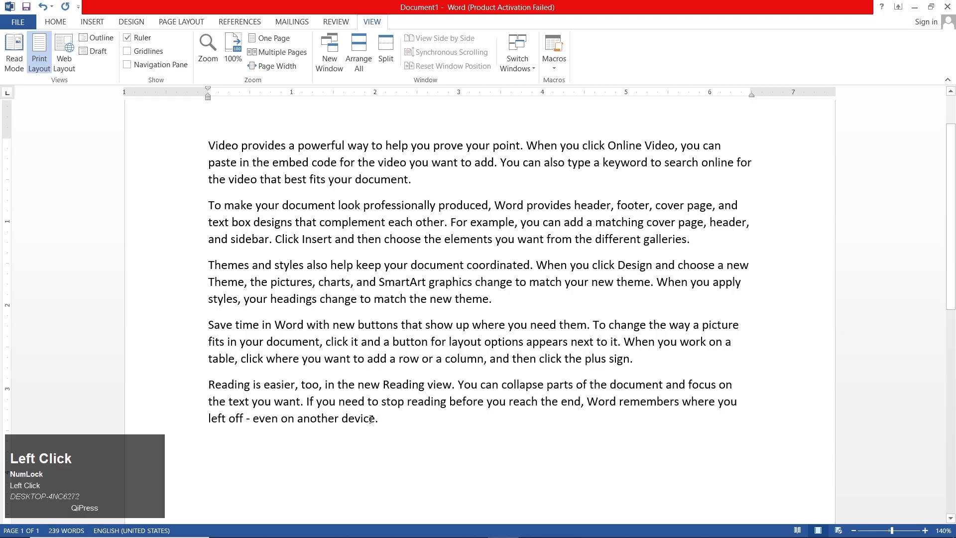
key(Return)
text(dfdgf)
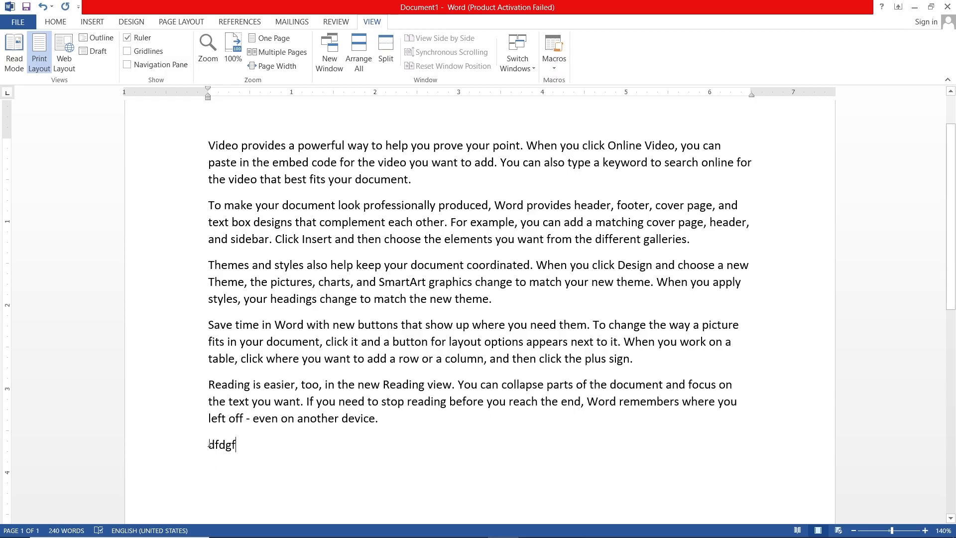
drag(243, 454, 204, 448)
key(BackSpace)
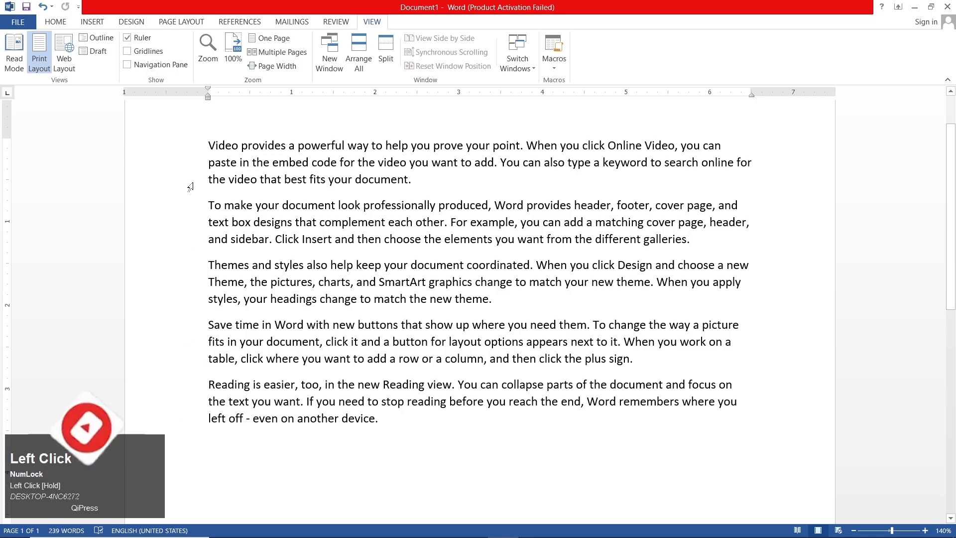
Set the first-line indent to about 1.7 inches on the ruler and enter test lines "fdsadsfdsdsfdfdsfds", "dsfdsfdsfds" and "f" below the last paragraph.
drag(208, 91, 349, 91)
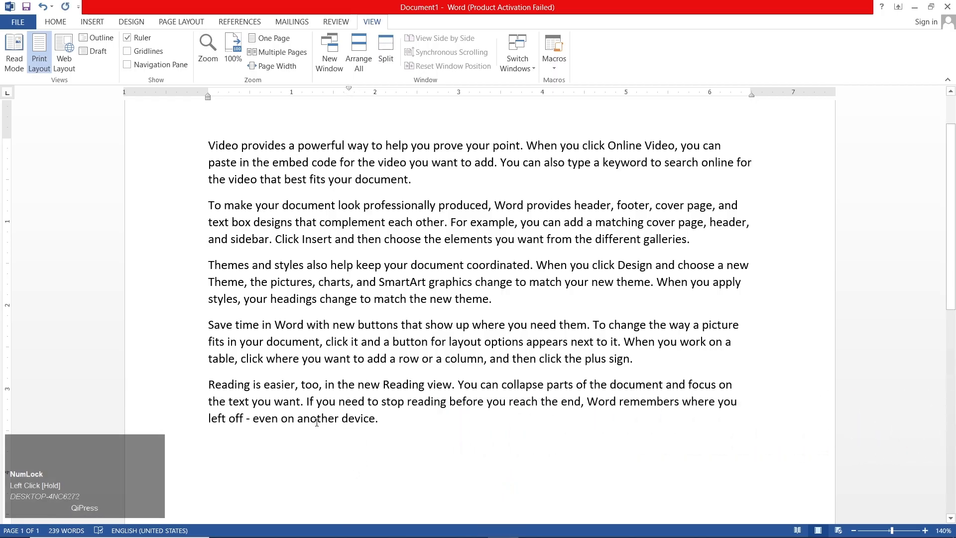
text(fdsadsfdsdsfdfdsfds)
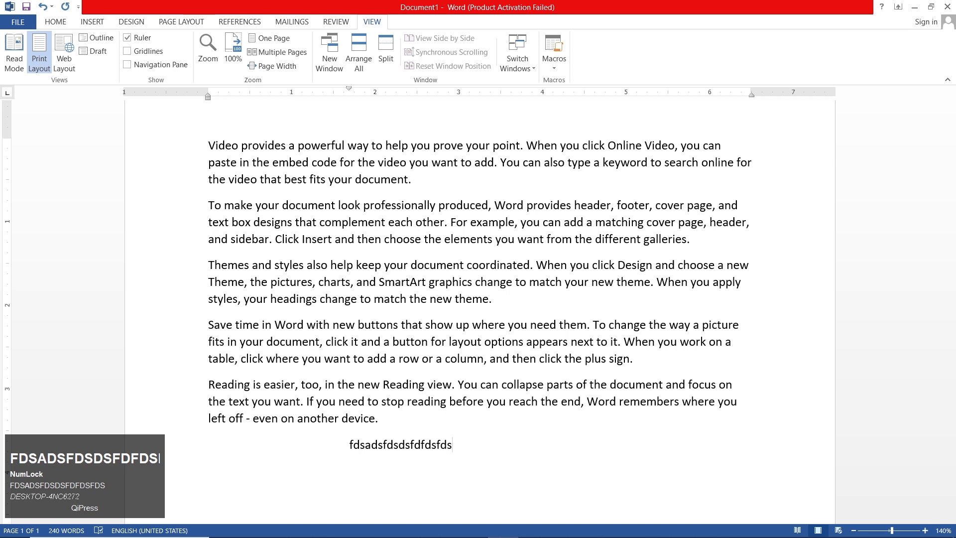
key(Return)
text(dsfdsfdsfds)
key(Return)
text(f)
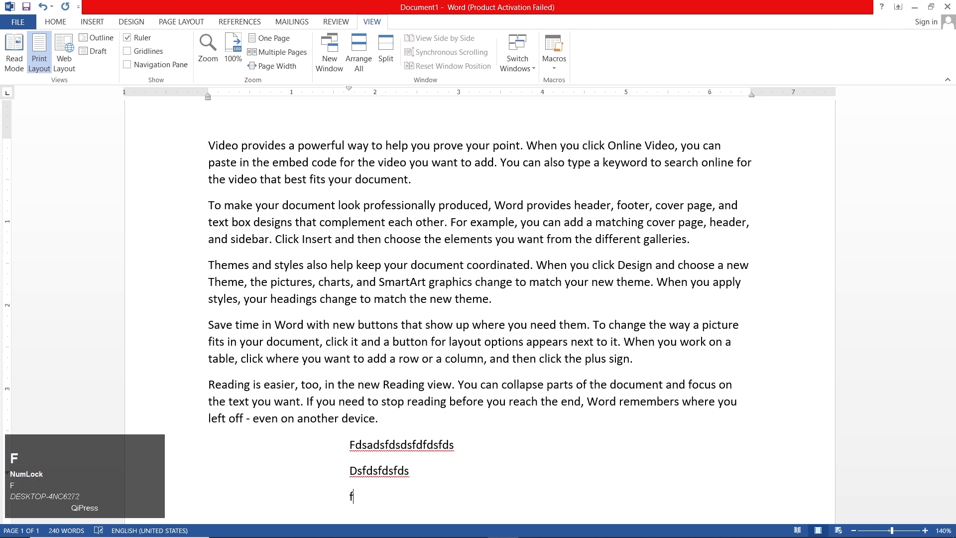
Undo the test lines and the first-line indent change below the last paragraph.
key(ctrl+z)
key(ctrl+z)
key(ctrl+z)
key(ctrl+z)
key(ctrl+z)
key(ctrl+z)
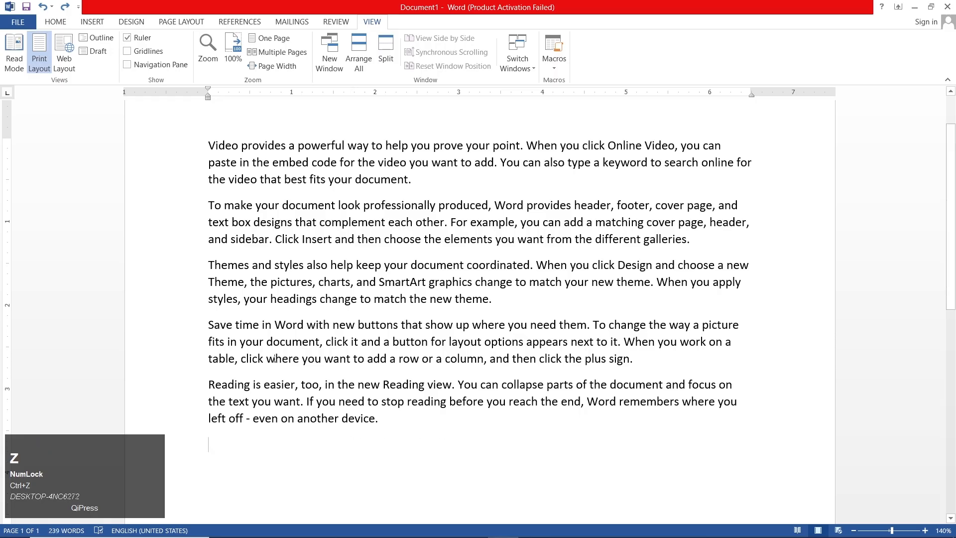
Show gridlines on the page, look them over and hide them again.
click(128, 51)
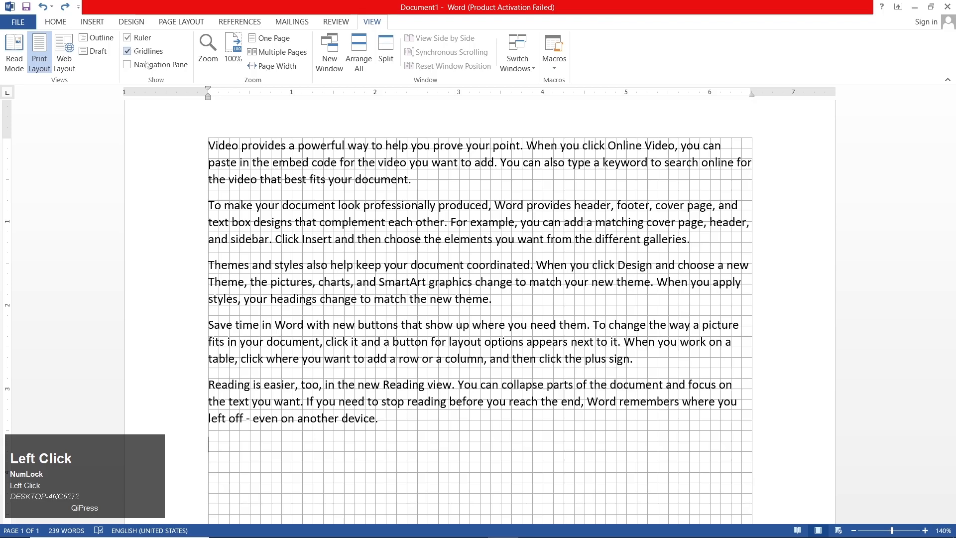
scroll(280, 233, down, 5)
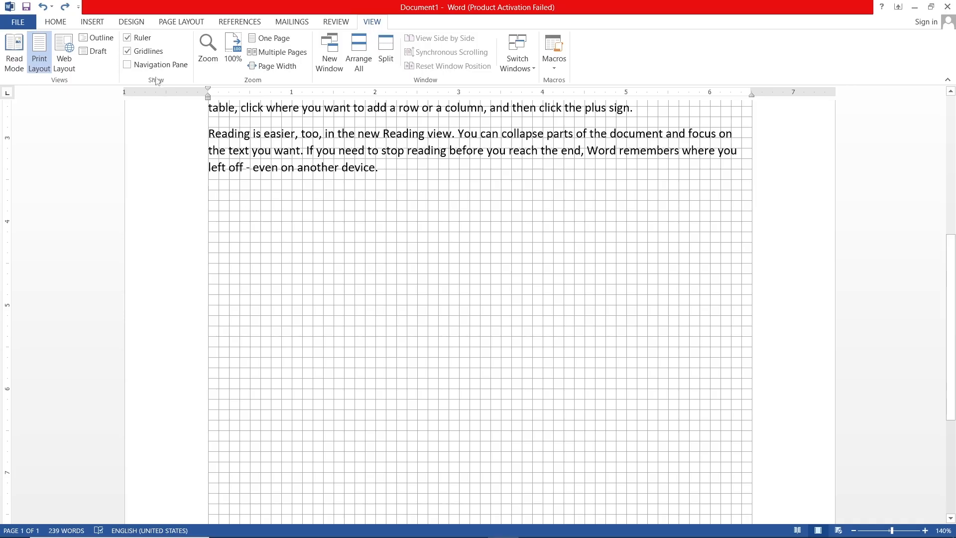
click(128, 51)
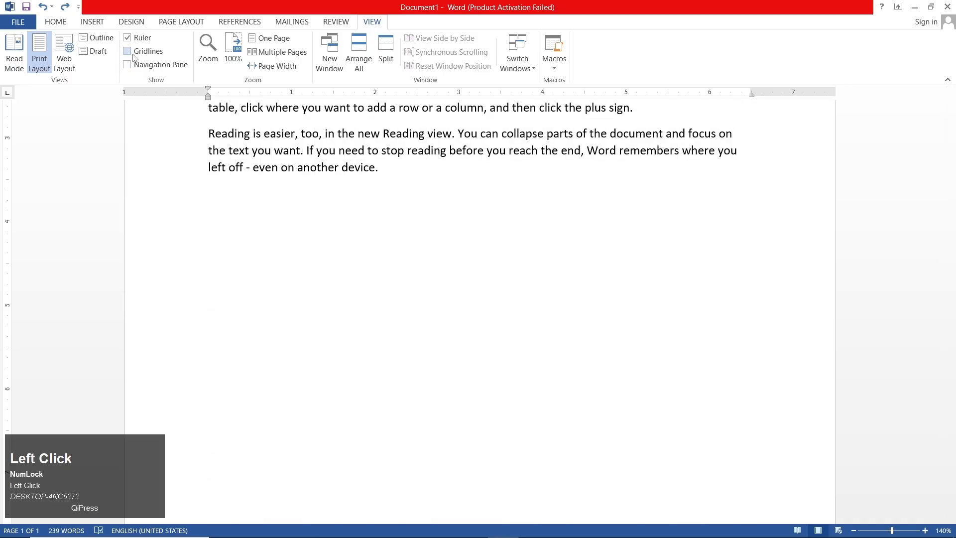
Search the document for "new" in the Navigation Pane, go to the first match and close the pane.
click(128, 65)
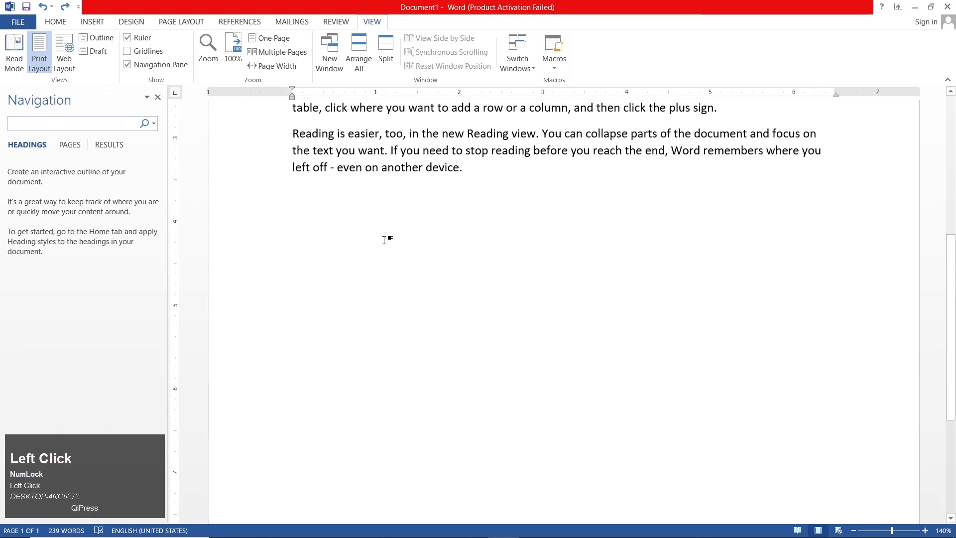
scroll(387, 239, up, 5)
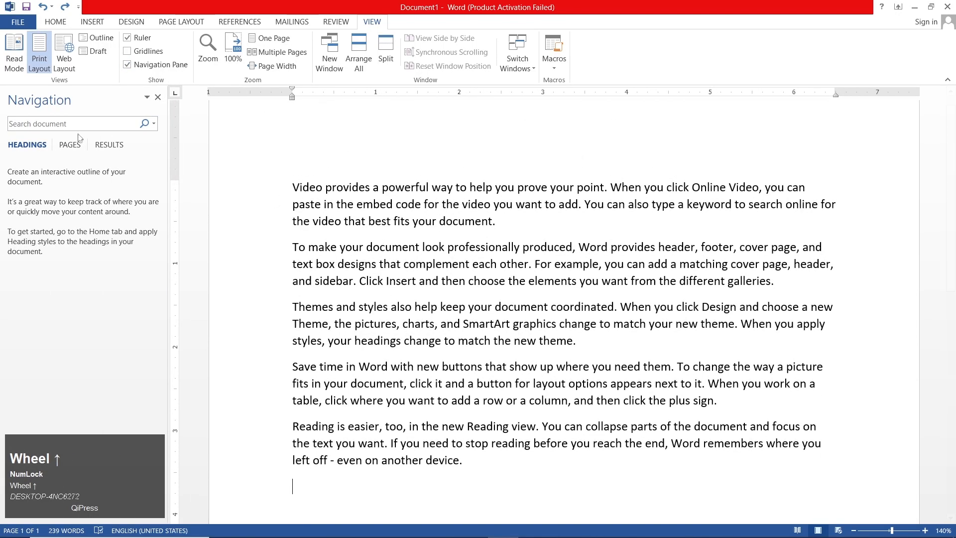
click(80, 122)
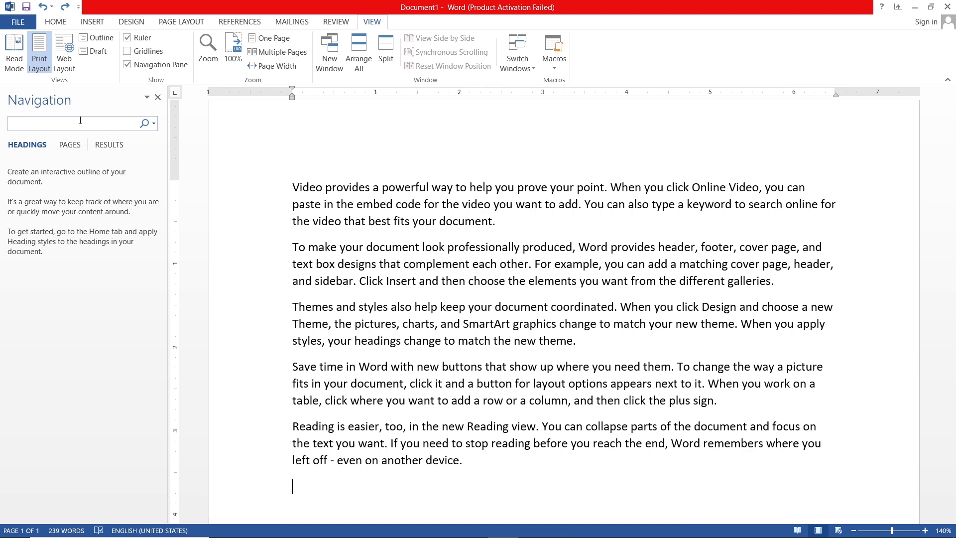
text(new)
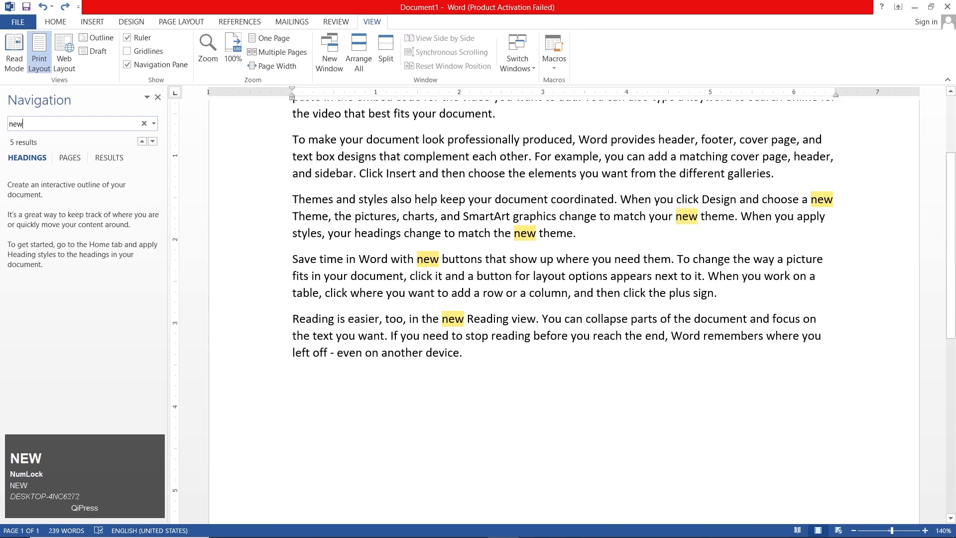
key(Return)
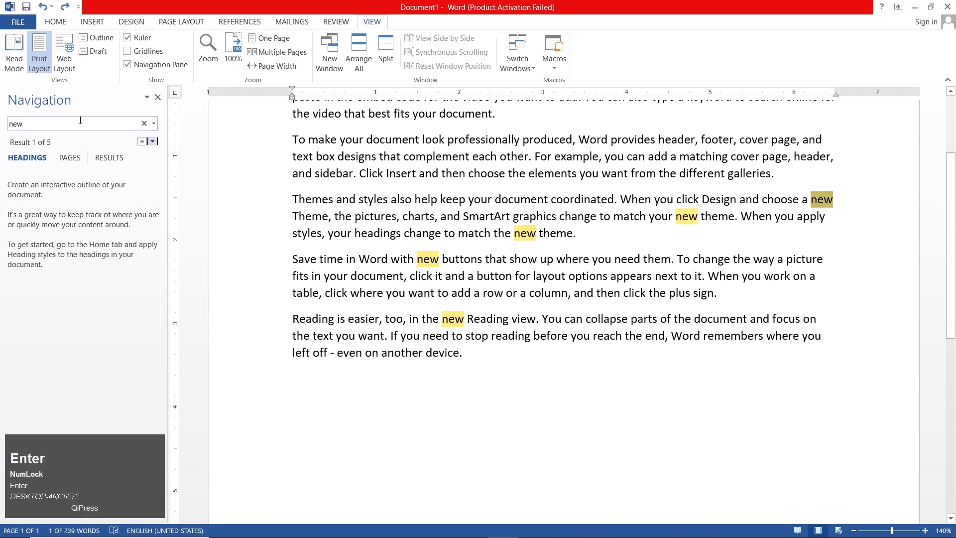
scroll(537, 248, up, 3)
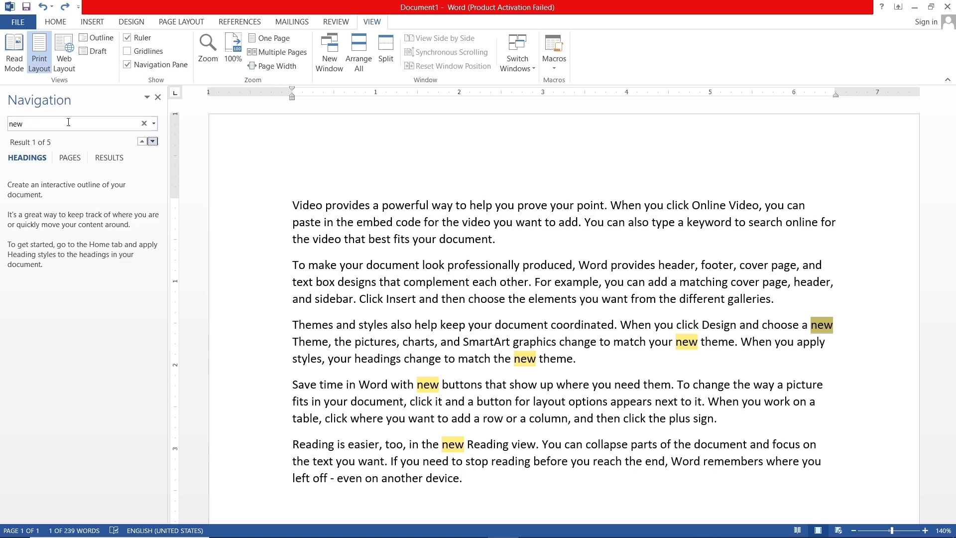
click(159, 98)
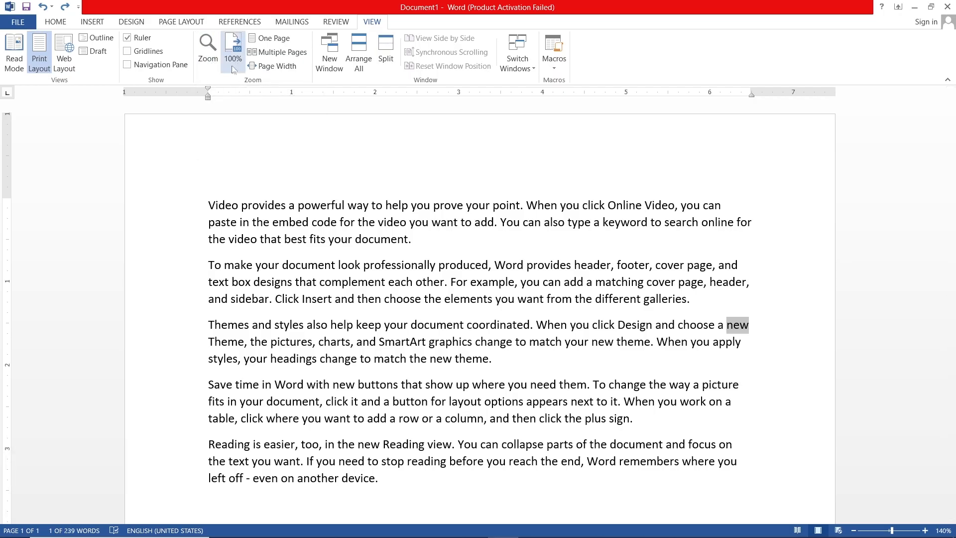
Set the document zoom to 200% through the Zoom dialog.
click(202, 60)
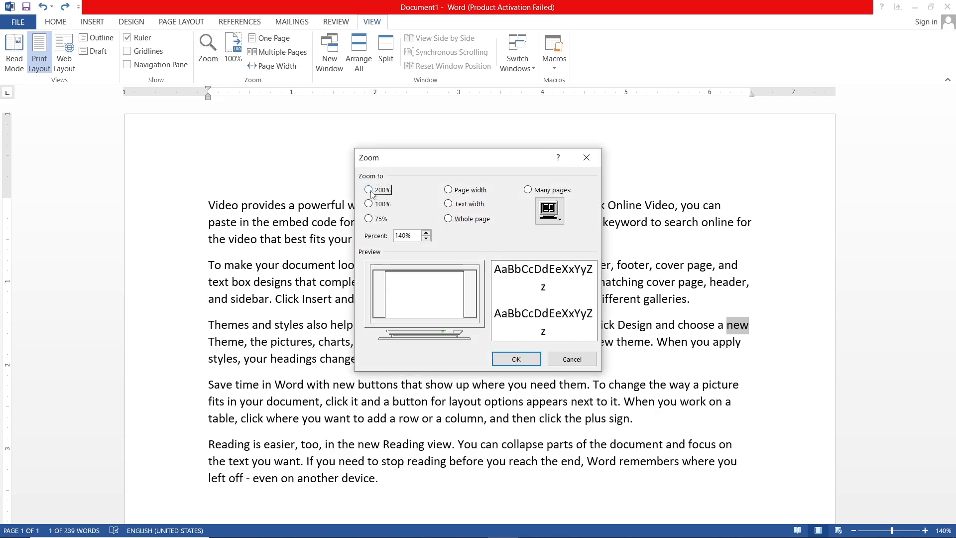
click(369, 190)
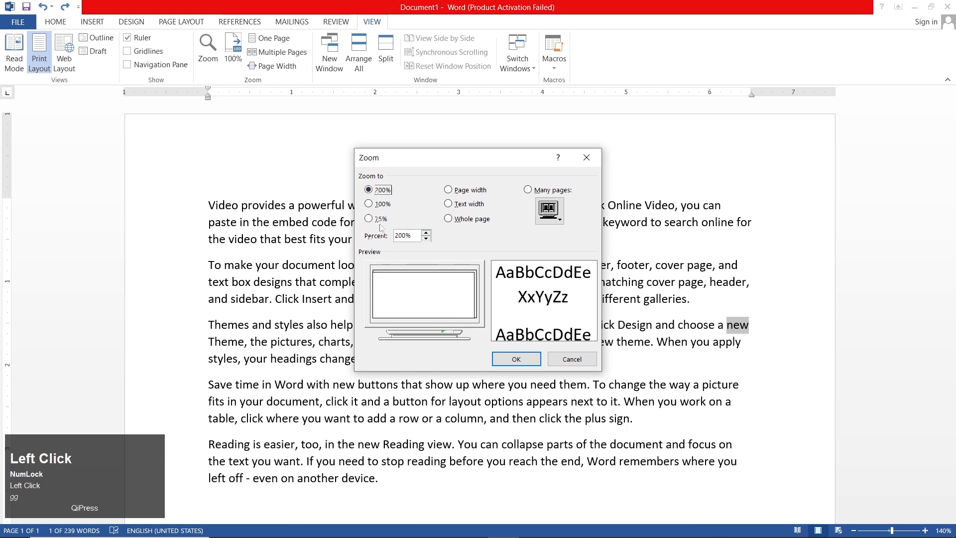
click(531, 362)
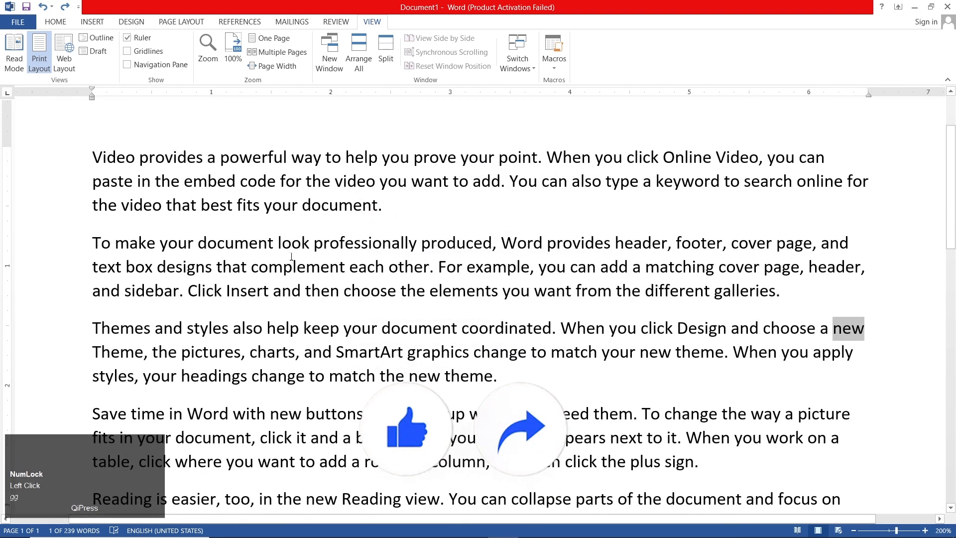
Reset the document zoom to 100%, and set it to 75% through the Zoom dialog.
click(231, 64)
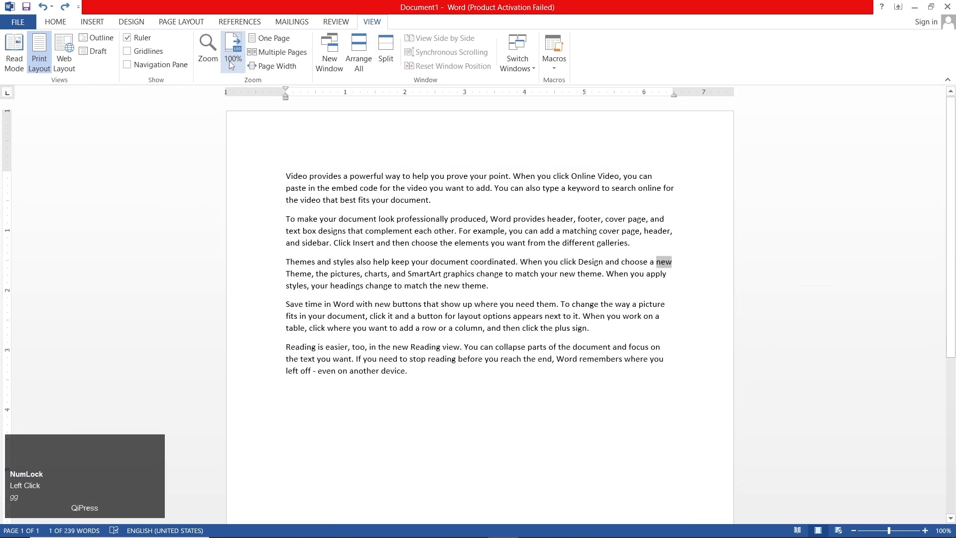
click(211, 63)
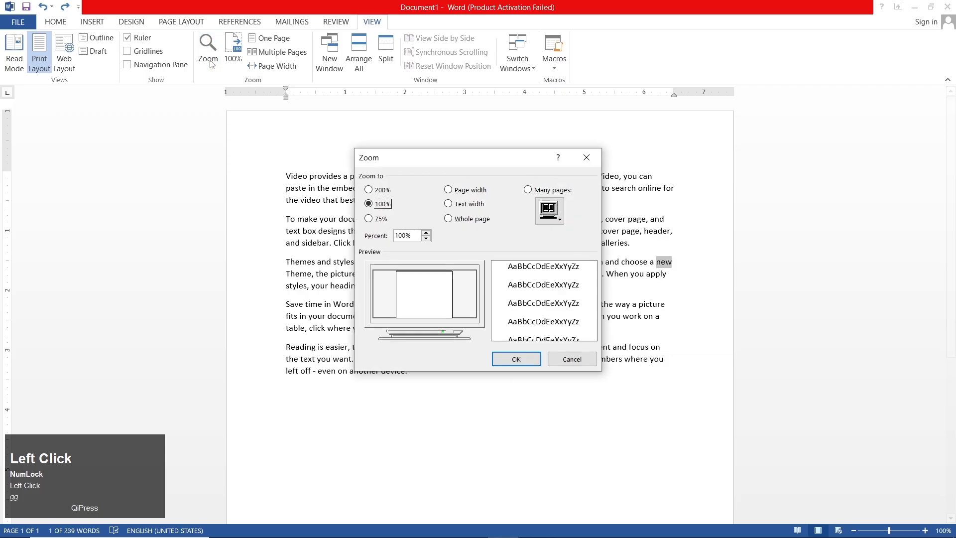
click(379, 222)
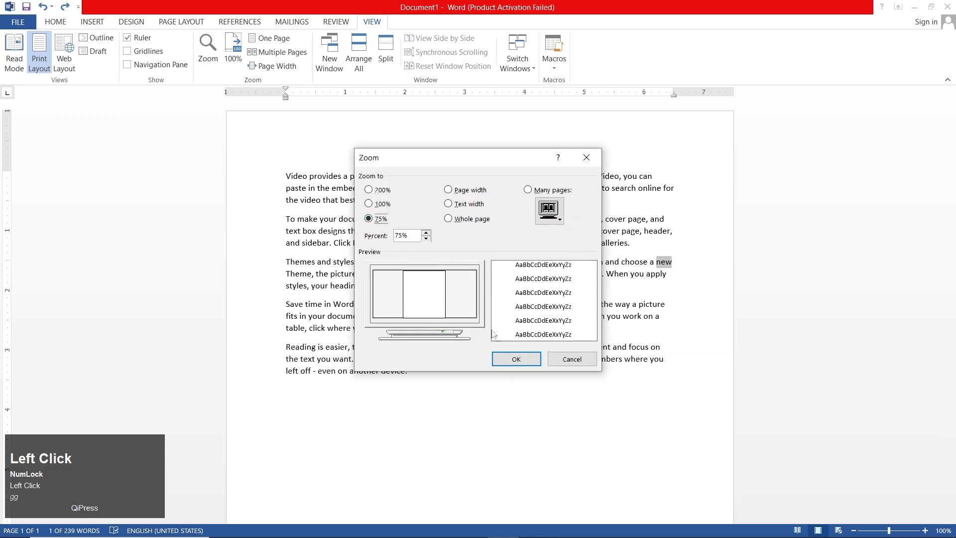
click(513, 359)
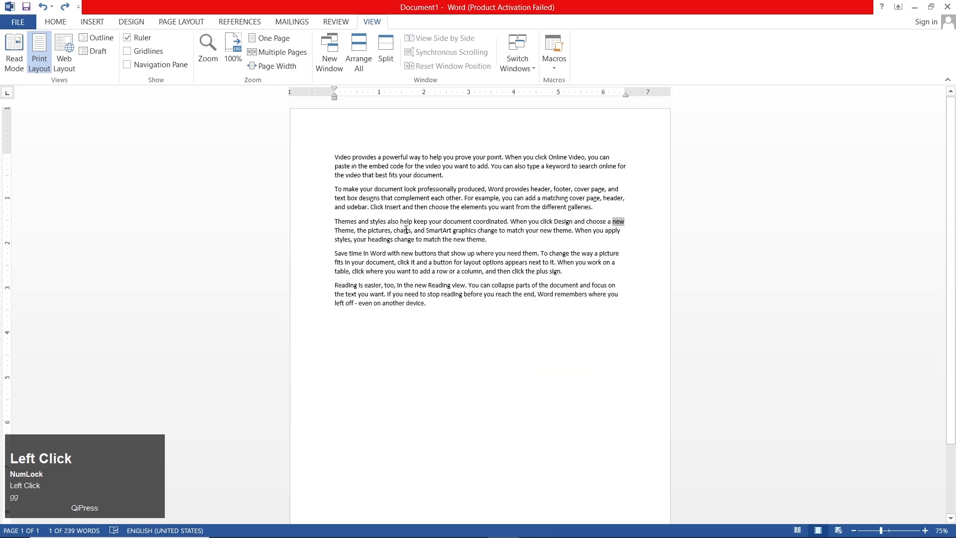
Restore the zoom to 100% in Print Layout view and apply the One Page zoom to fit the whole page.
click(232, 61)
click(39, 48)
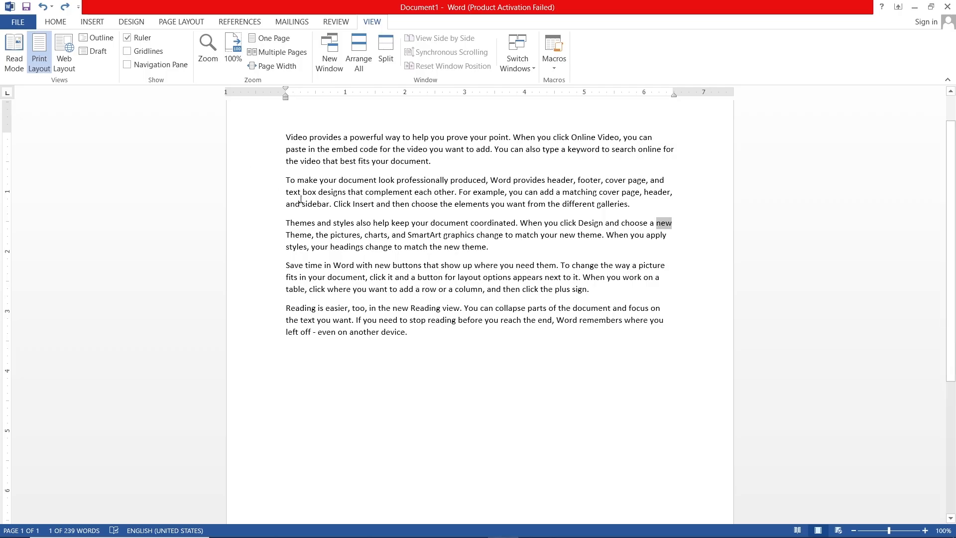
click(271, 38)
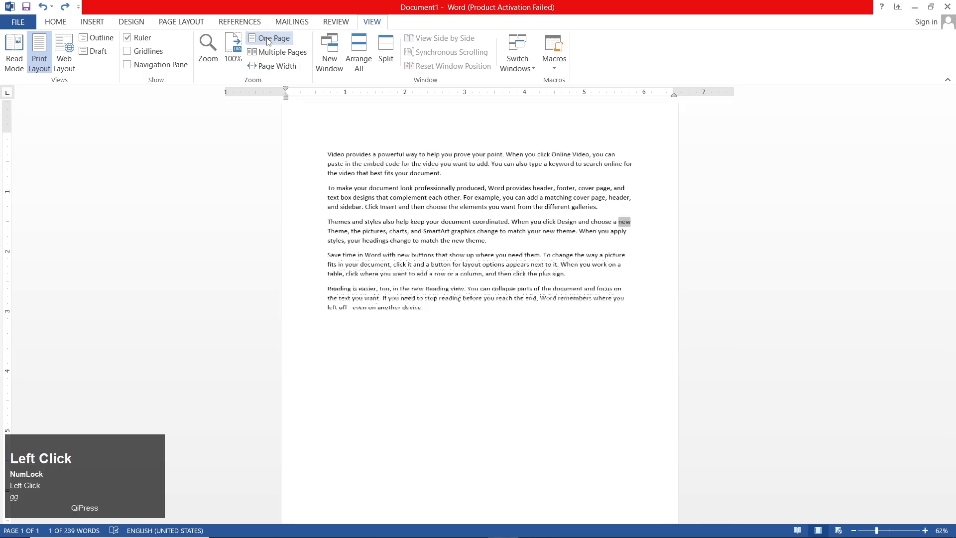
Insert a long run of blank lines below the last paragraph to extend the document to eight pages.
click(454, 277)
key(Return)
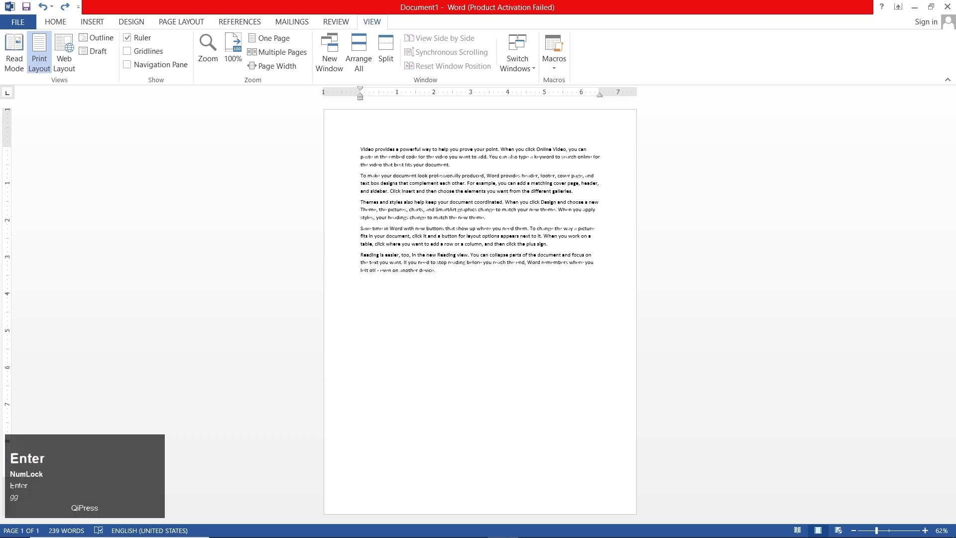
key(Return)
key(Return)
key(Return)
key(Return)
key(Return)
key(Return)
key(Return)
key(Return)
key(Return)
key(Return)
key(Return)
key(Return)
key(Return)
key(Return)
key(Return)
key(Return)
key(Return)
key(Return)
key(Return)
key(Return)
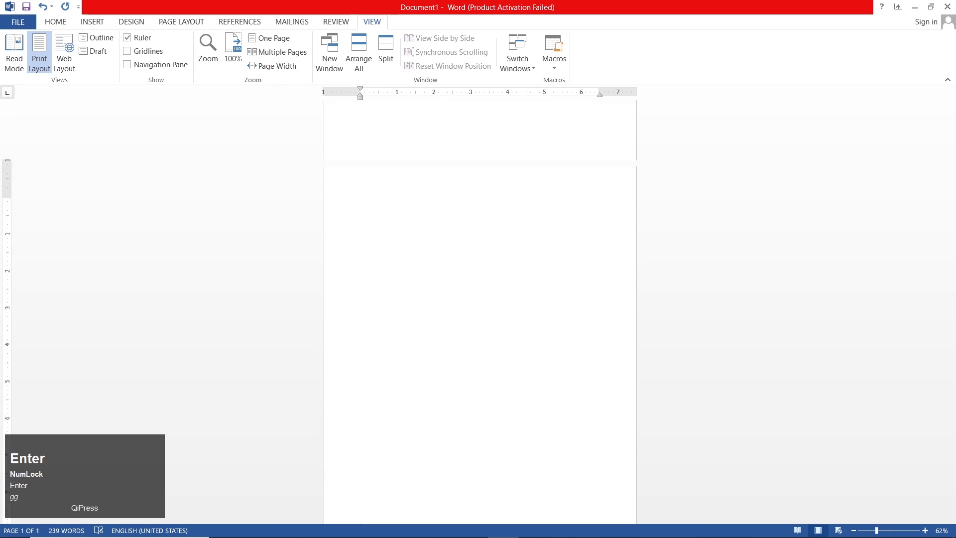
key(Return)
key(Return)
key(Return)
key(Return)
key(Return)
key(Return)
key(Return)
key(Return)
key(Return)
key(Return)
key(Return)
key(Return)
key(Return)
key(Return)
key(Return)
key(Return)
key(Return)
key(Return)
key(Return)
key(Return)
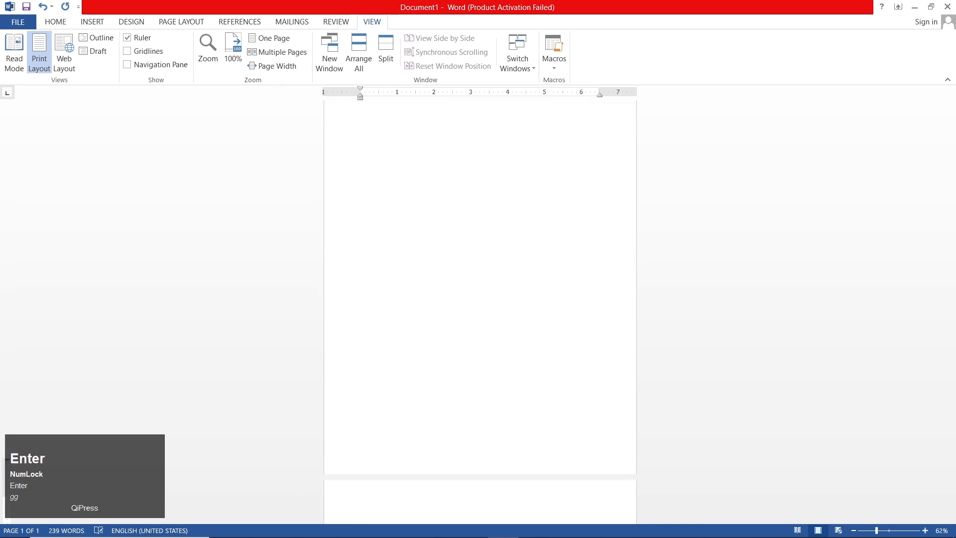
key(Return)
key(Return)
key(Return)
key(Return)
key(Return)
key(Return)
key(Return)
key(Return)
key(Return)
key(Return)
key(Return)
key(Return)
key(Return)
key(Return)
key(Return)
key(Return)
key(Return)
key(Return)
key(Return)
key(Return)
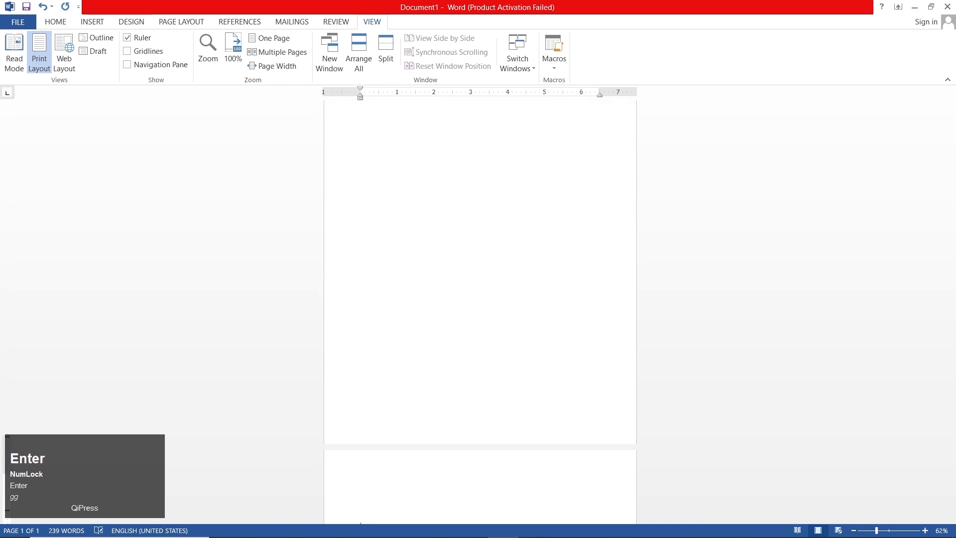
key(Return)
key(Return)
key(Return)
key(Return)
key(Return)
key(Return)
key(Return)
key(Return)
key(Return)
key(Return)
key(Return)
key(Return)
key(Return)
key(Return)
key(Return)
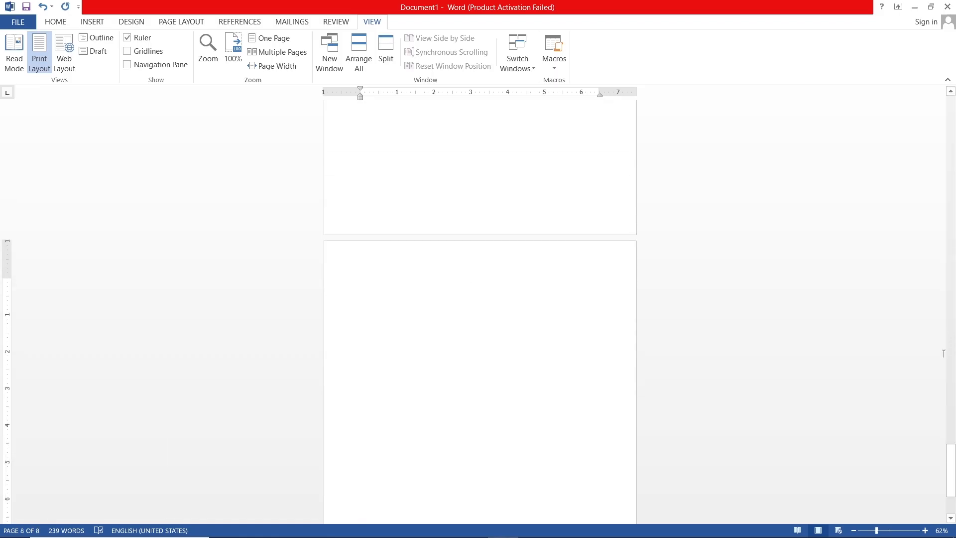
Apply the Multiple Pages zoom from the first page and insert many more blank lines below the last paragraph.
drag(951, 443, 951, 99)
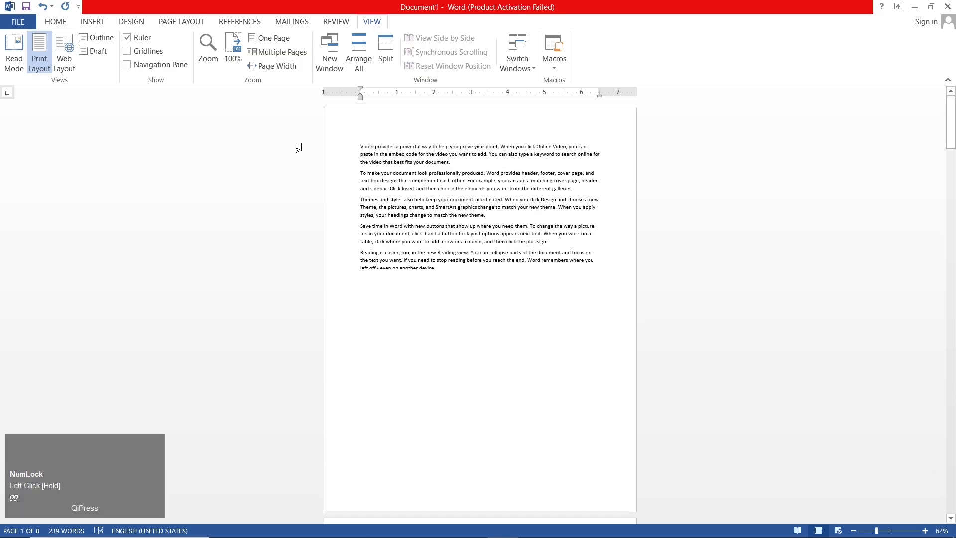
click(286, 54)
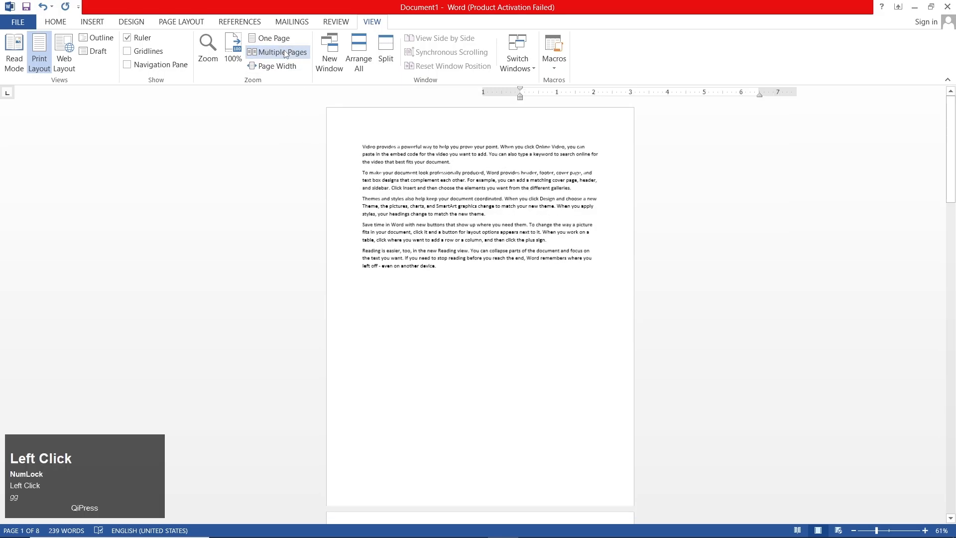
click(363, 274)
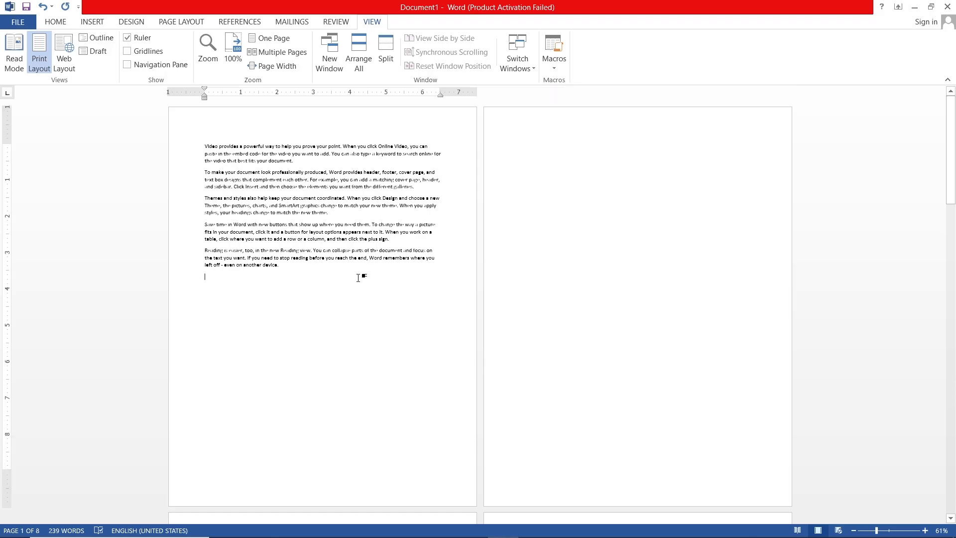
key(Return)
key(Return)
key(Return)
key(Return)
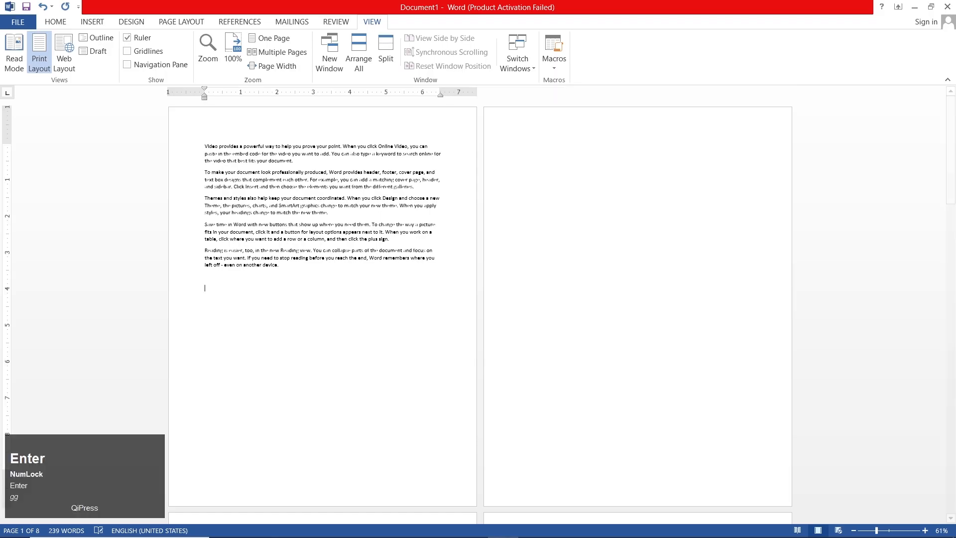
key(Return)
key(Return)
key(Return)
key(Return)
key(Return)
key(Return)
key(Return)
key(Return)
key(Return)
key(Return)
key(Return)
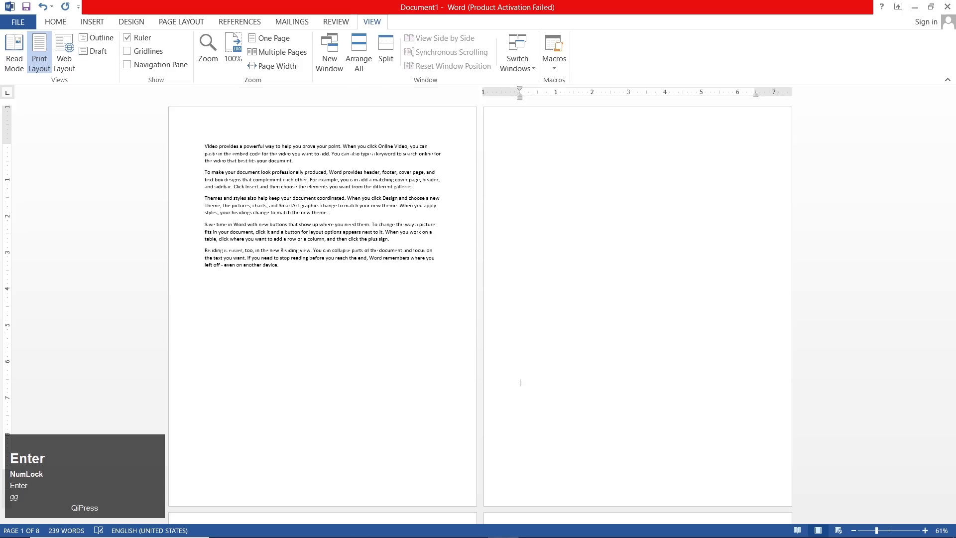
key(Return)
key(Return)
key(Return)
key(Return)
key(Return)
key(Return)
key(Return)
key(Return)
key(Return)
key(Return)
key(Return)
key(Return)
key(Return)
key(Return)
key(Return)
key(Return)
key(Return)
key(Return)
key(Return)
key(Return)
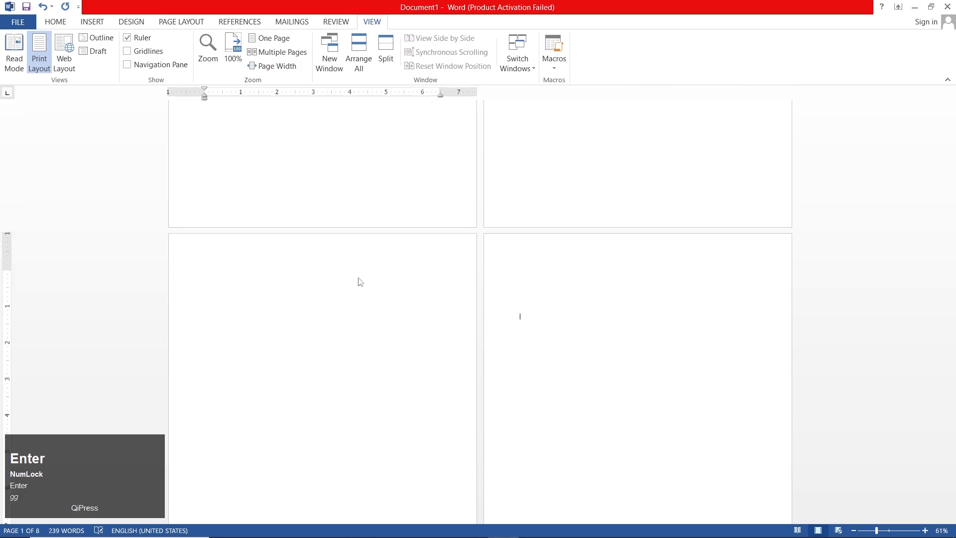
Zoom out to 21% to fit all pages in rows and insert more blank lines on page 4.
ctrl+scroll(359, 279, down, 4)
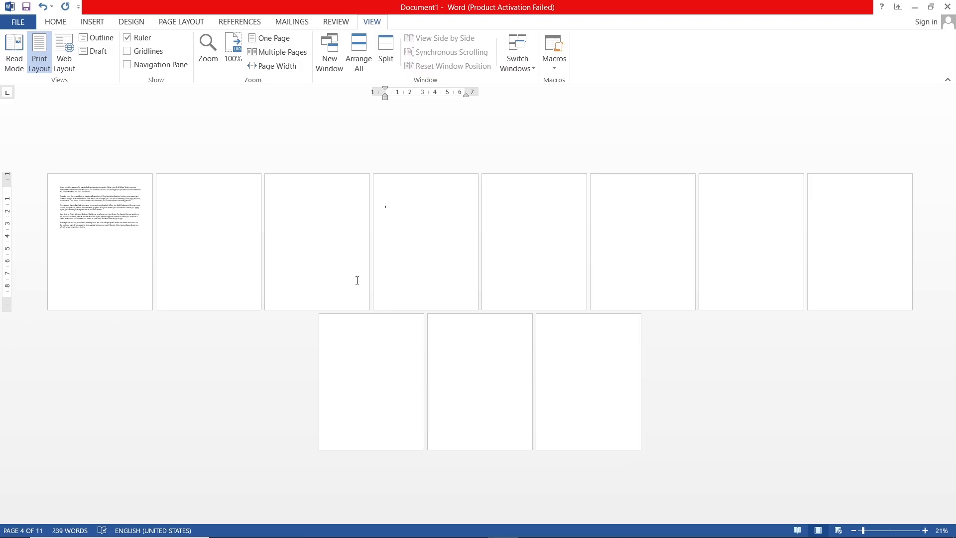
key(Return)
key(Return)
key(Return)
key(Return)
key(Return)
key(Return)
key(Return)
key(Return)
key(Return)
key(Return)
key(Return)
key(Return)
key(Return)
key(Return)
key(Return)
key(Return)
key(Return)
key(Return)
key(Return)
key(Return)
key(Return)
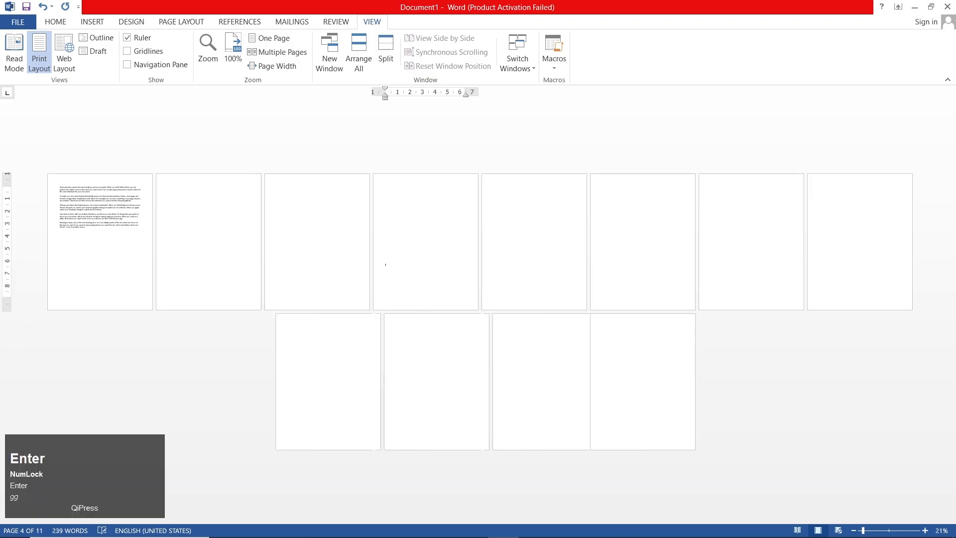
Extend the document to 14 pages with another long run of blank lines.
key(Return)
key(Return)
key(Return)
key(Return)
key(Return)
key(Return)
key(Return)
key(Return)
key(Return)
key(Return)
key(Return)
key(Return)
key(Return)
key(Return)
key(Return)
key(Return)
key(Return)
key(Return)
key(Return)
key(Return)
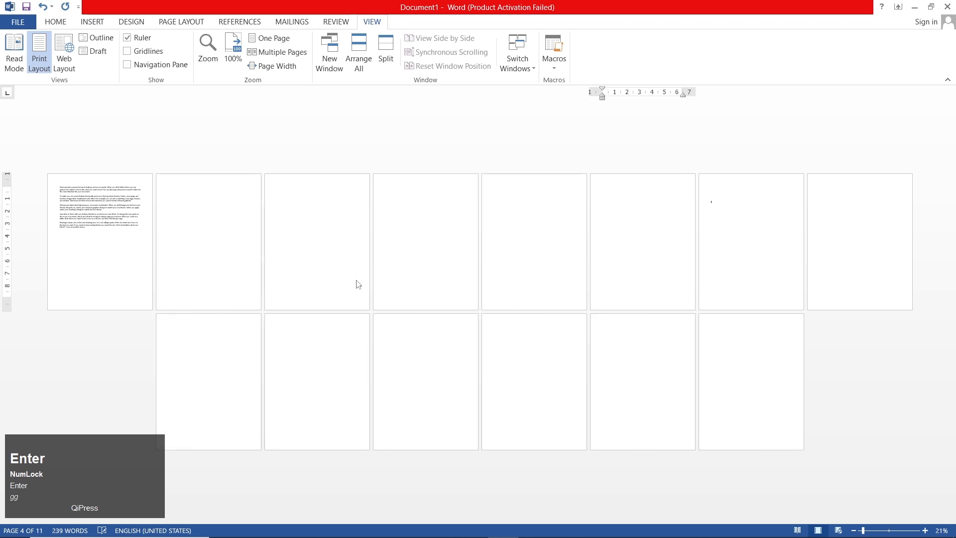
Zoom in on the first page to 111% and fit it whole with the One Page zoom.
scroll(357, 280, up, 9)
click(303, 139)
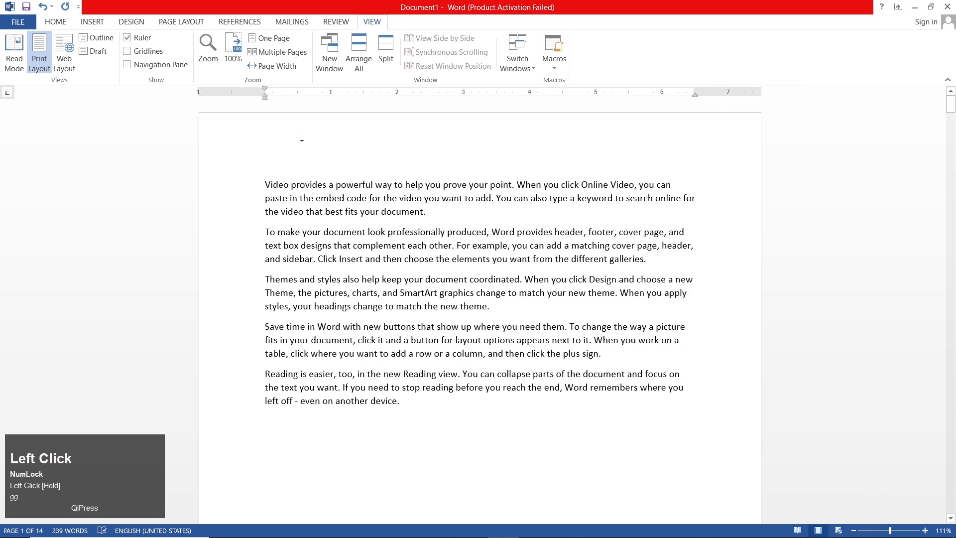
click(287, 40)
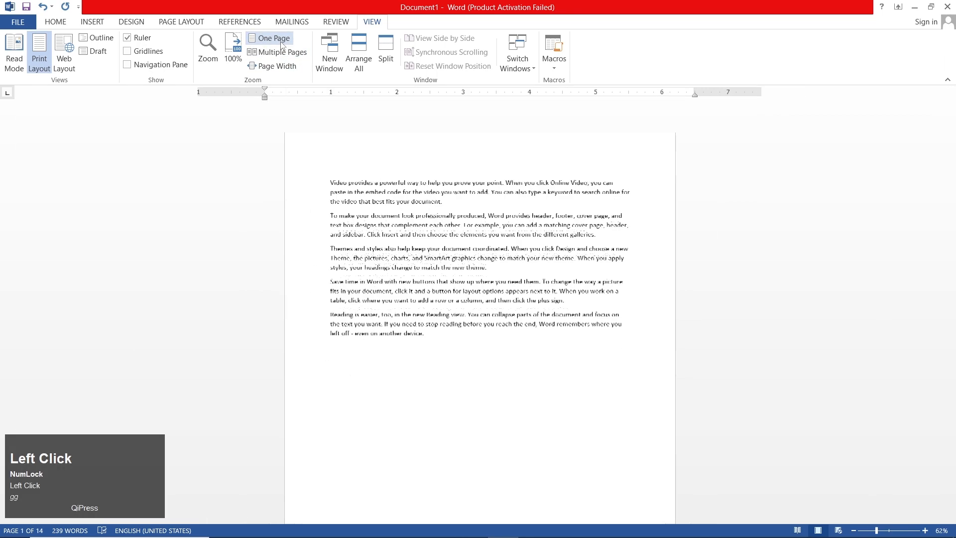
Apply the Page Width zoom, return to 100% for comparison, and set Page Width again.
click(273, 69)
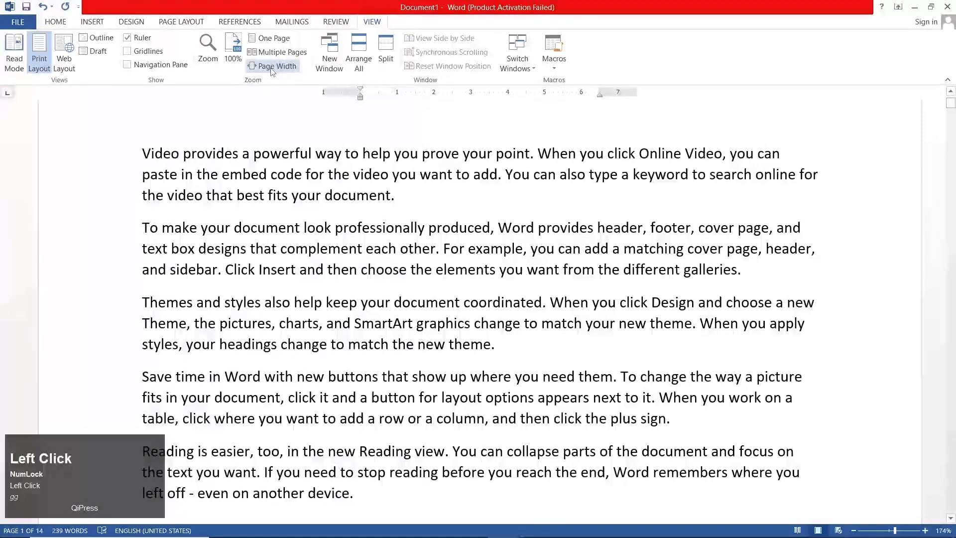
click(227, 59)
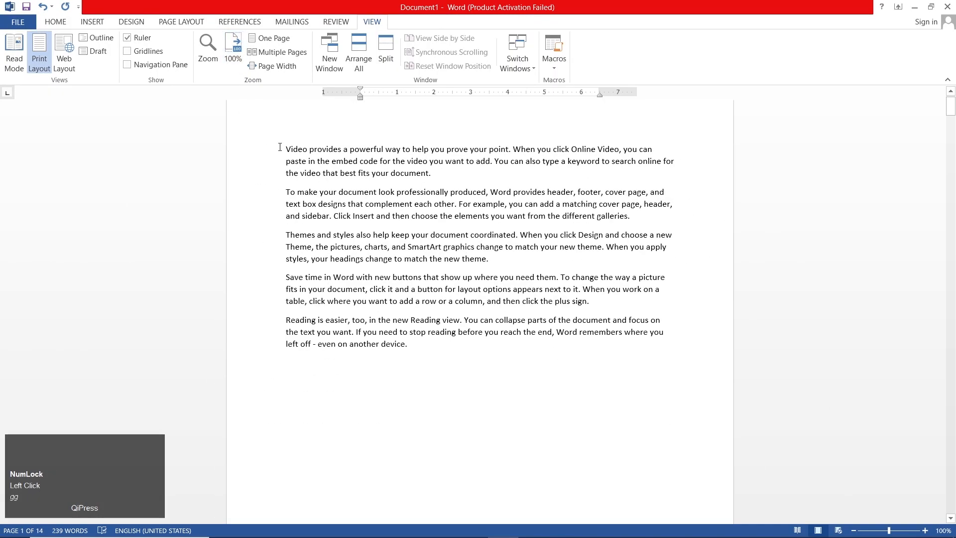
click(237, 42)
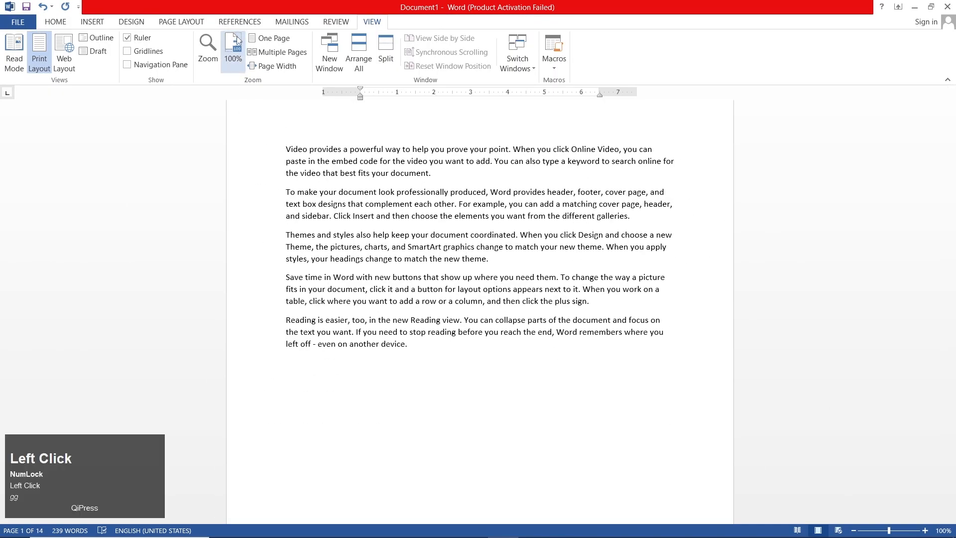
click(258, 73)
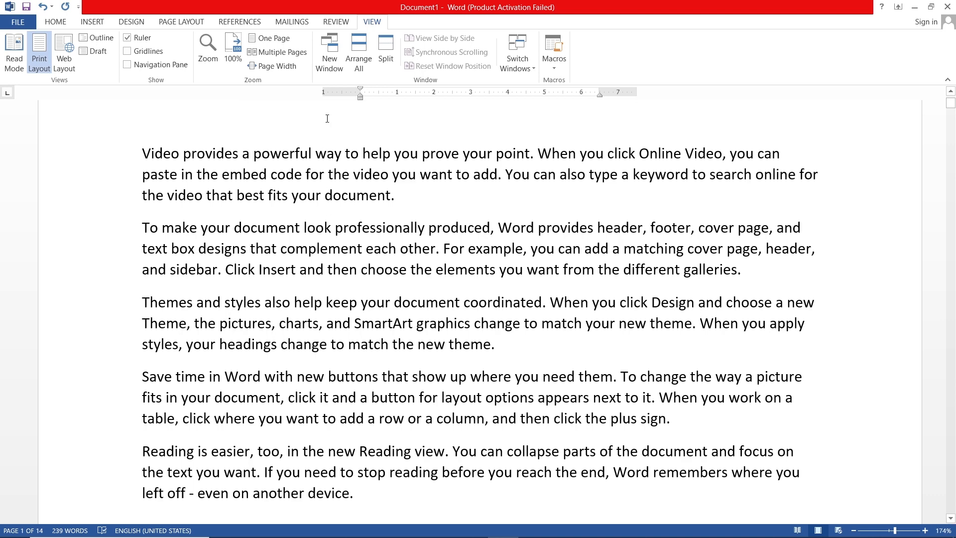
Open a new window of the same document and switch back to the Document1:1 window.
click(335, 73)
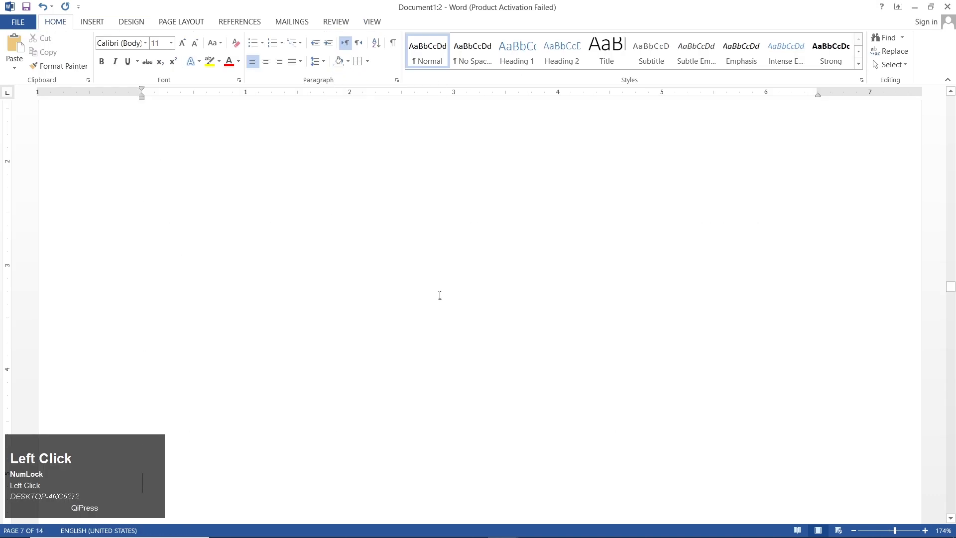
mouse_move(441, 536)
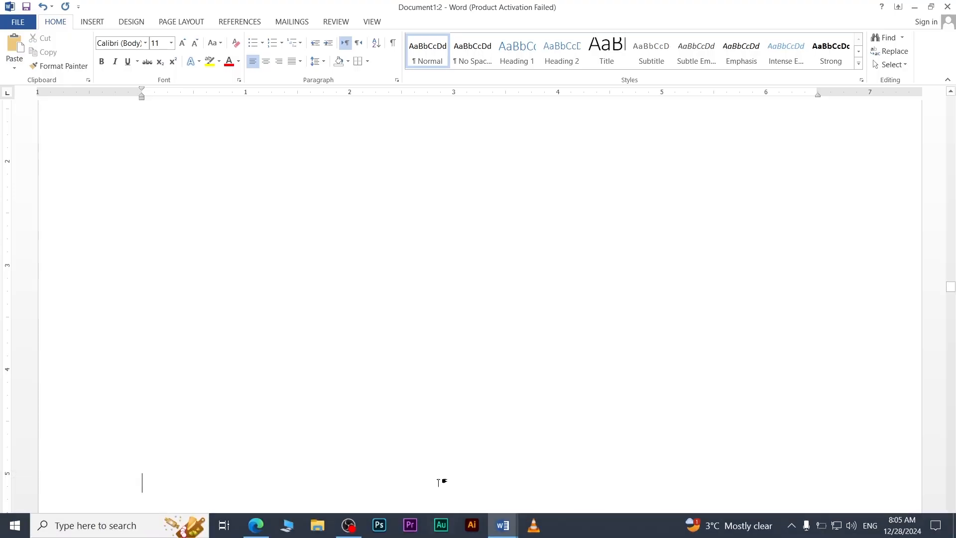
click(502, 526)
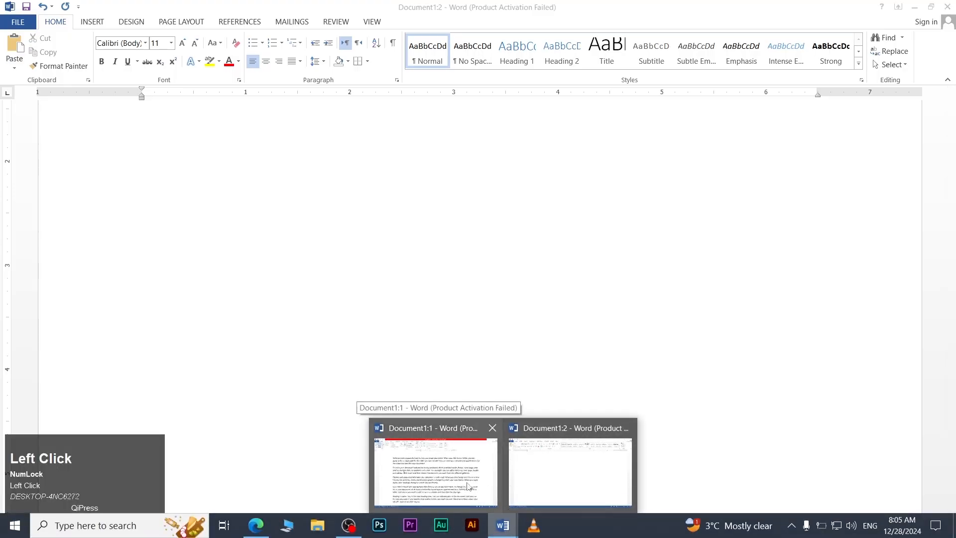
click(438, 473)
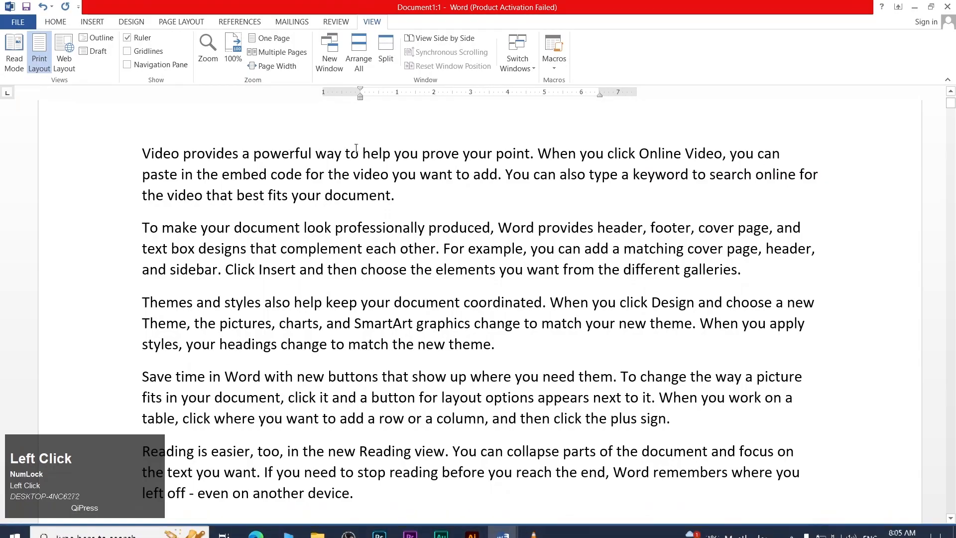
Stack both document windows with Arrange All, and maximize the Document1:2 window.
click(358, 54)
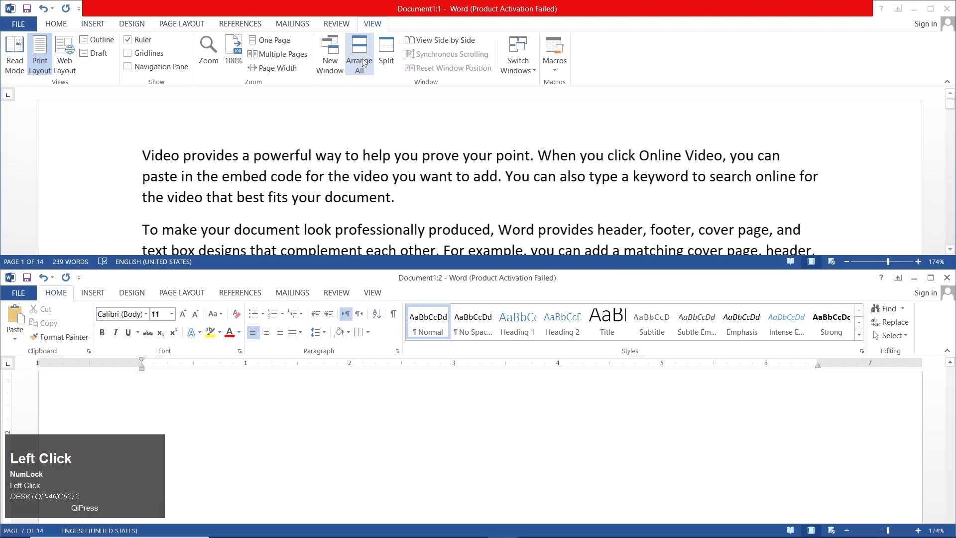
drag(437, 282, 463, 278)
click(931, 275)
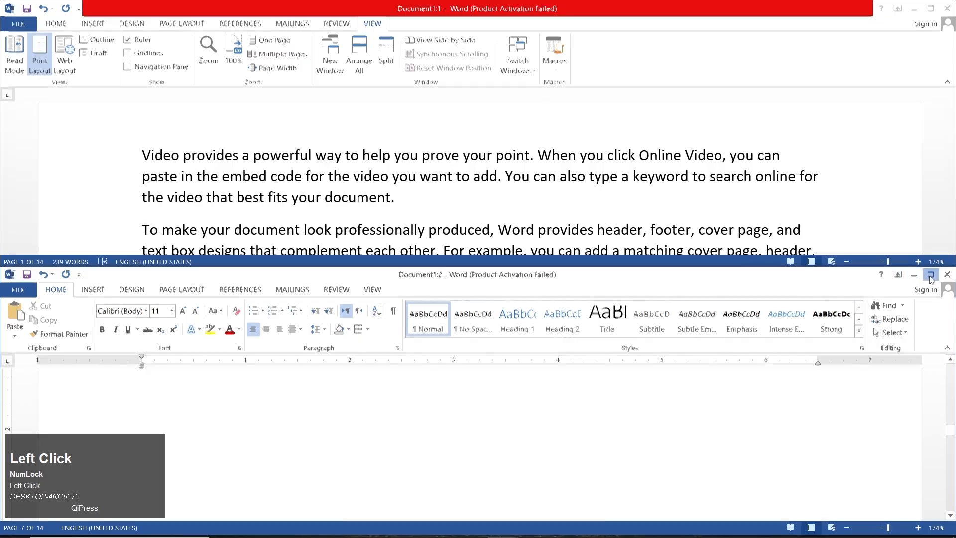
Split the Document1:2 window into two panes and bring the page 1 paragraphs into view in both.
click(361, 24)
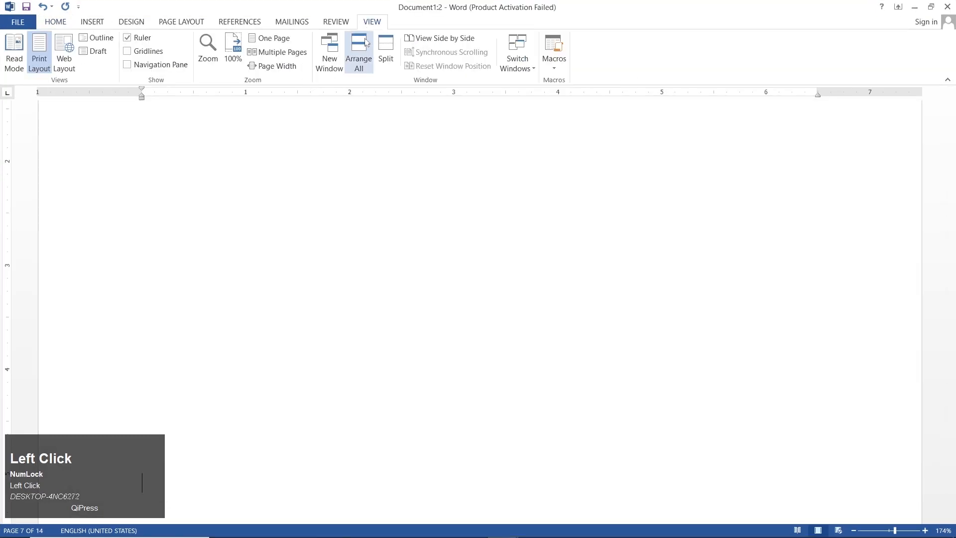
click(386, 52)
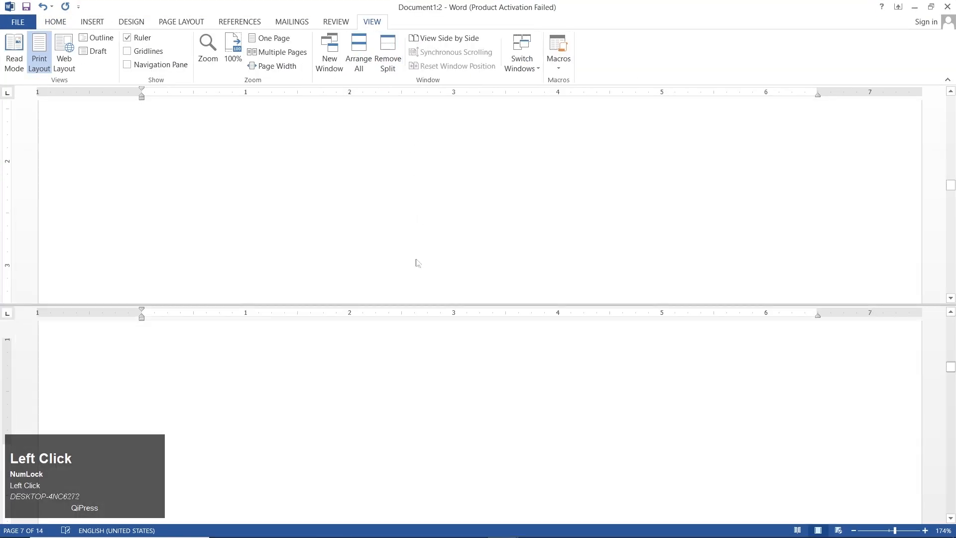
drag(952, 192, 955, 107)
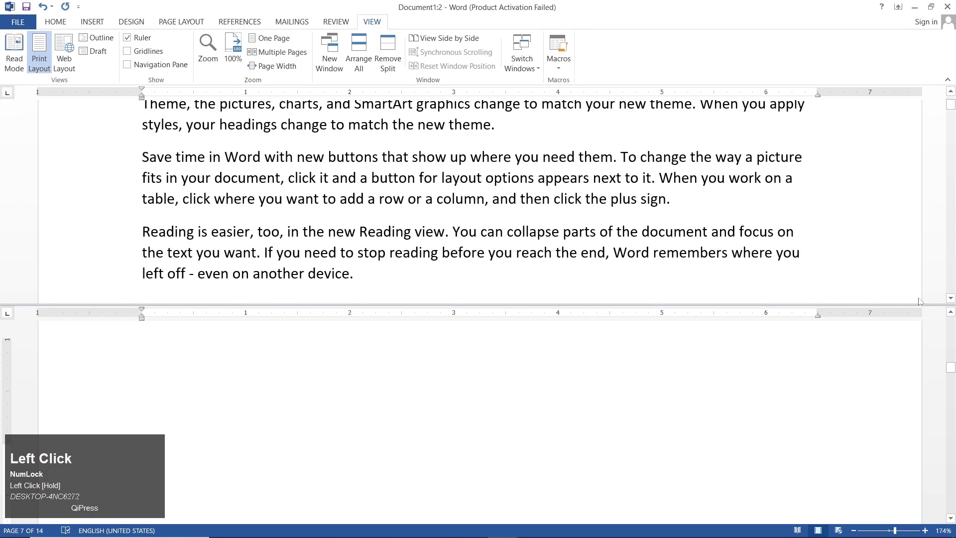
drag(954, 368, 955, 325)
Add the line "jdfkjddkfjdkfsdfsdlkfsdlfdsls" below the last paragraph in the upper pane.
click(525, 279)
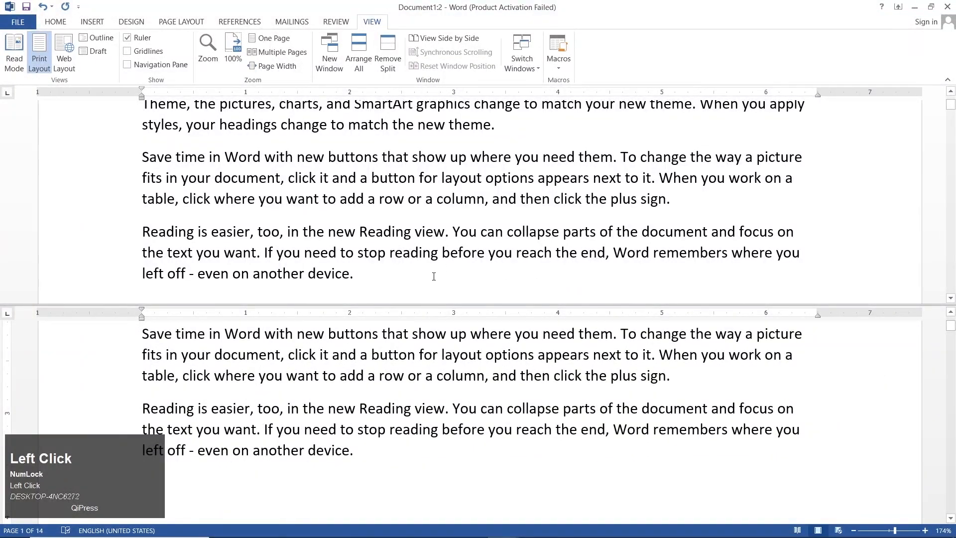
key(Return)
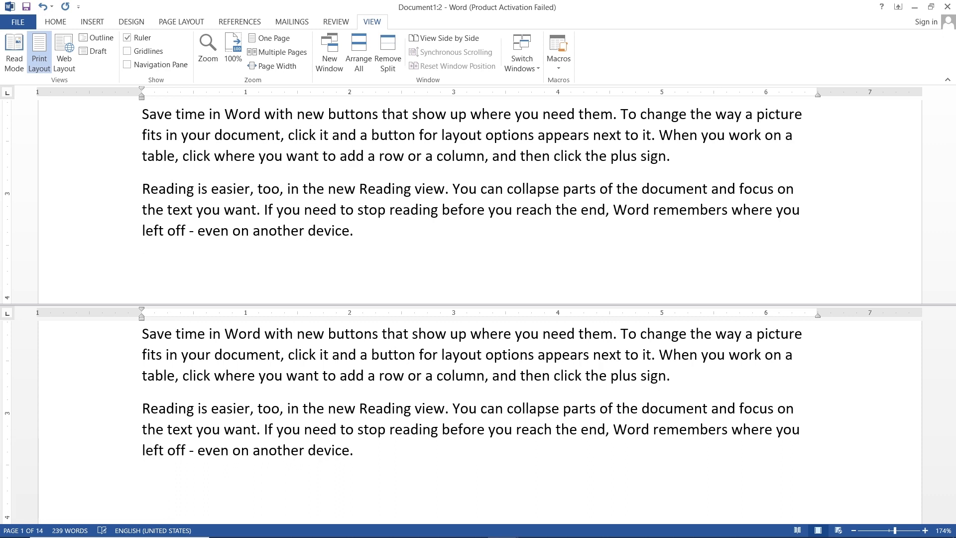
text(jdfkjddkfjdkfsdf)
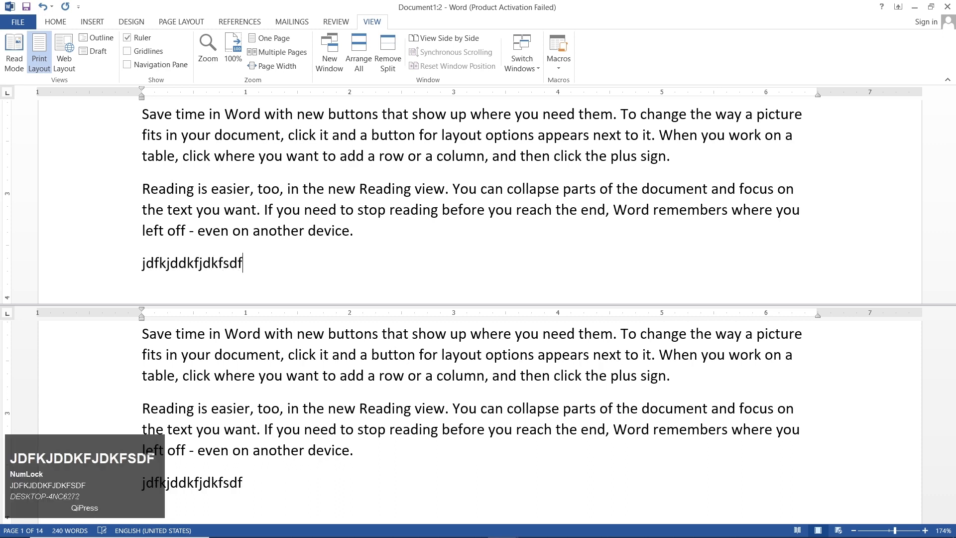
text(sdlkfsdlfdsls)
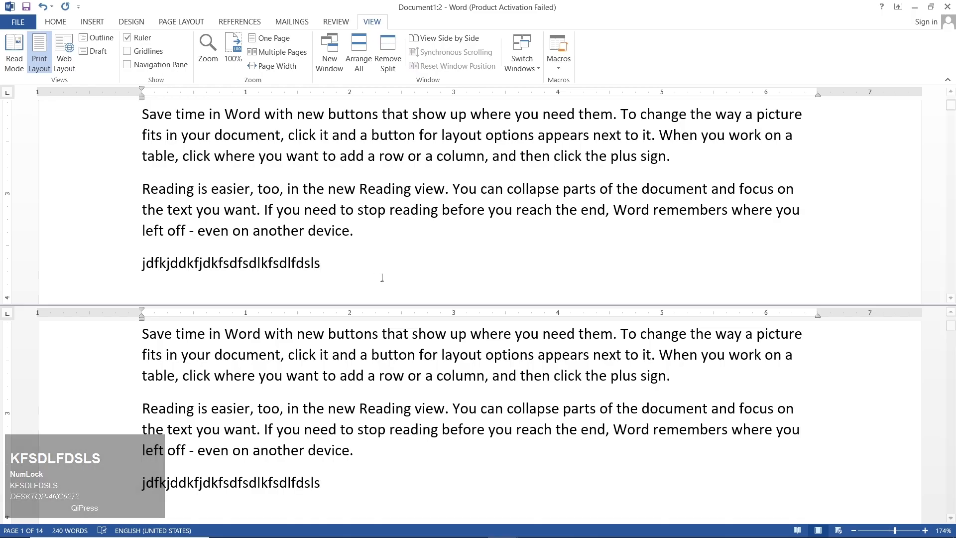
Remove the window split, split the window once more, and remove the split again.
click(386, 67)
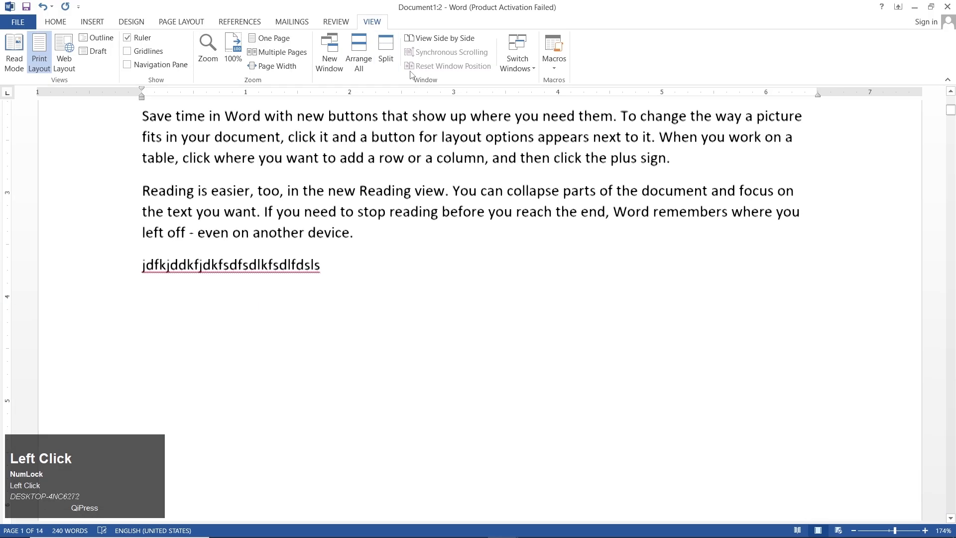
click(392, 60)
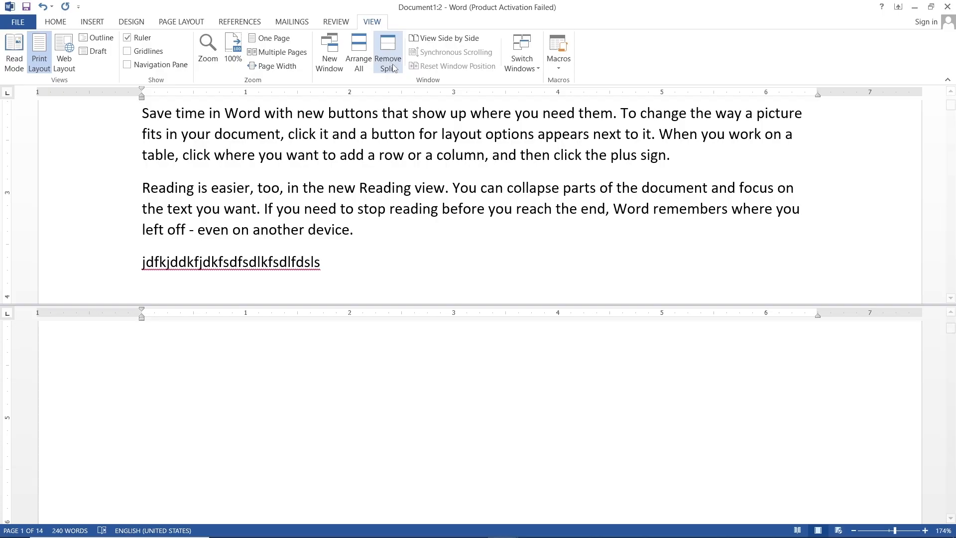
click(392, 67)
Show Document1:2 and Document1:1 with View Side by Side, and maximize the Document1:2 window.
click(432, 40)
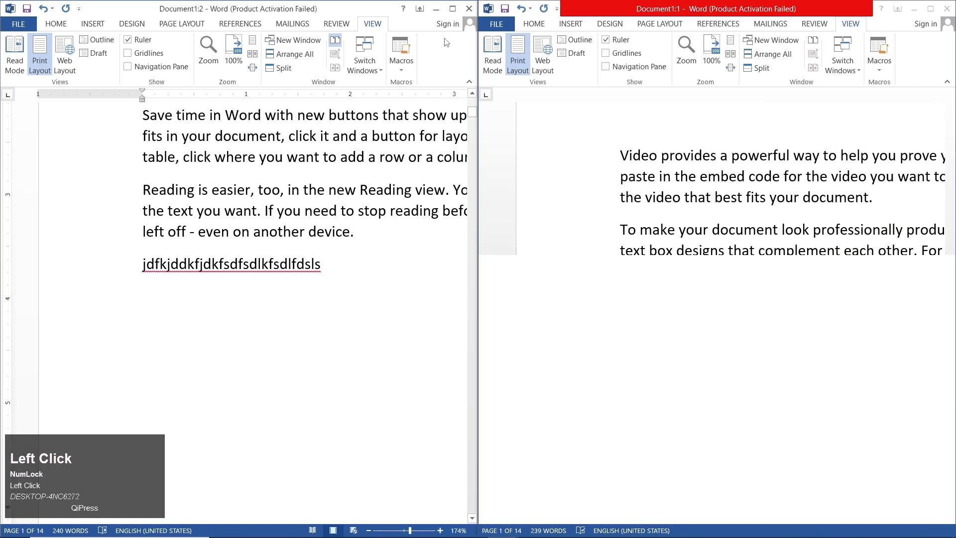
mouse_move(359, 11)
mouse_down()
mouse_move(321, 8)
mouse_move(363, 11)
mouse_move(357, 7)
mouse_up()
click(450, 8)
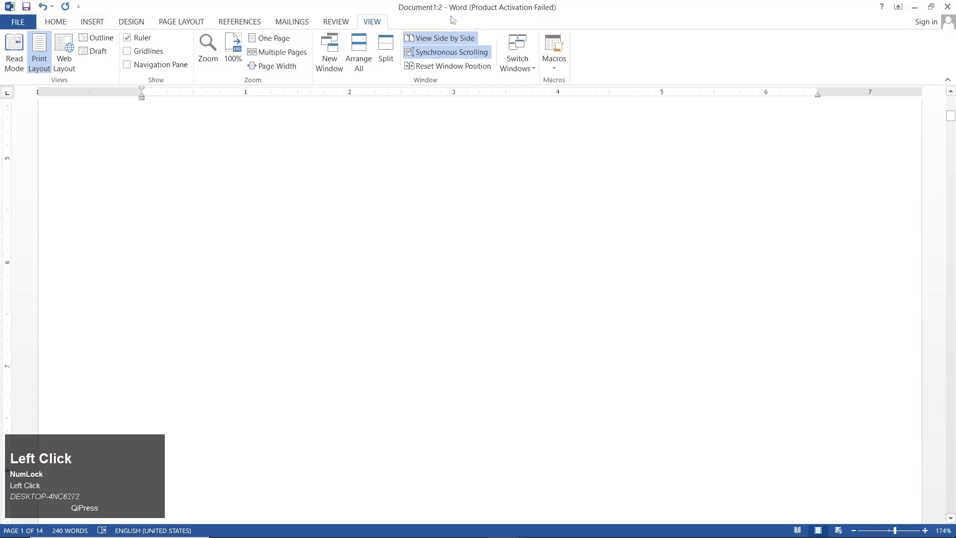
Turn off Synchronous Scrolling, and use Switch Windows to bring up Document1:1 and maximize it.
click(460, 52)
click(515, 61)
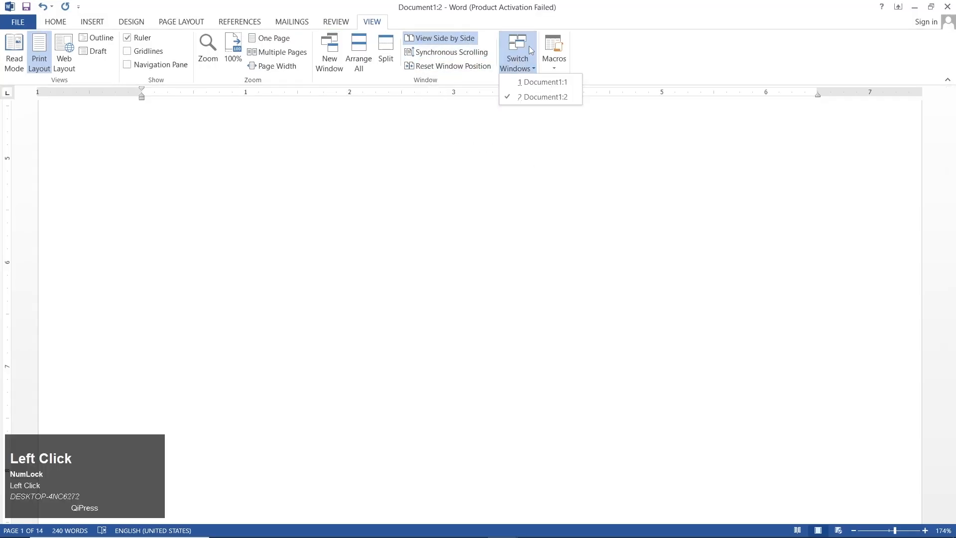
click(546, 82)
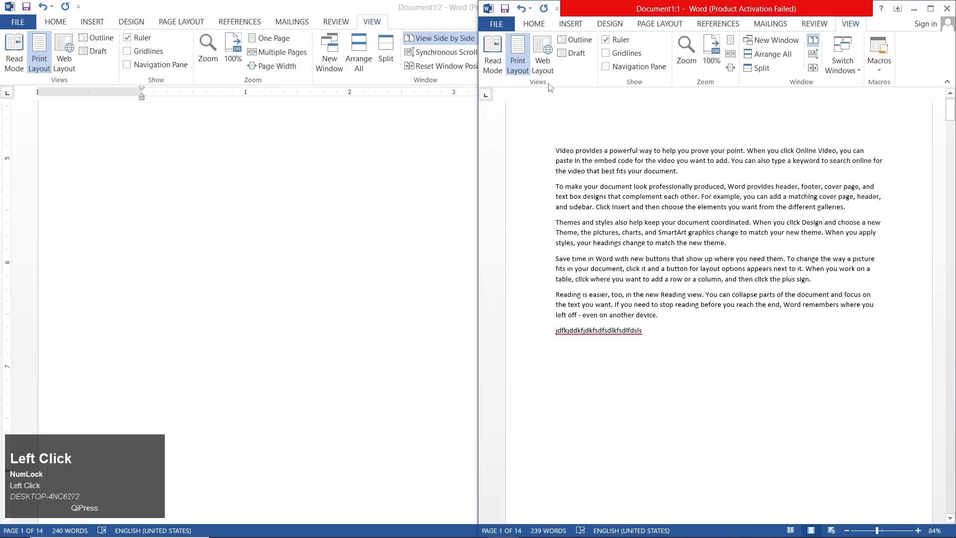
click(930, 8)
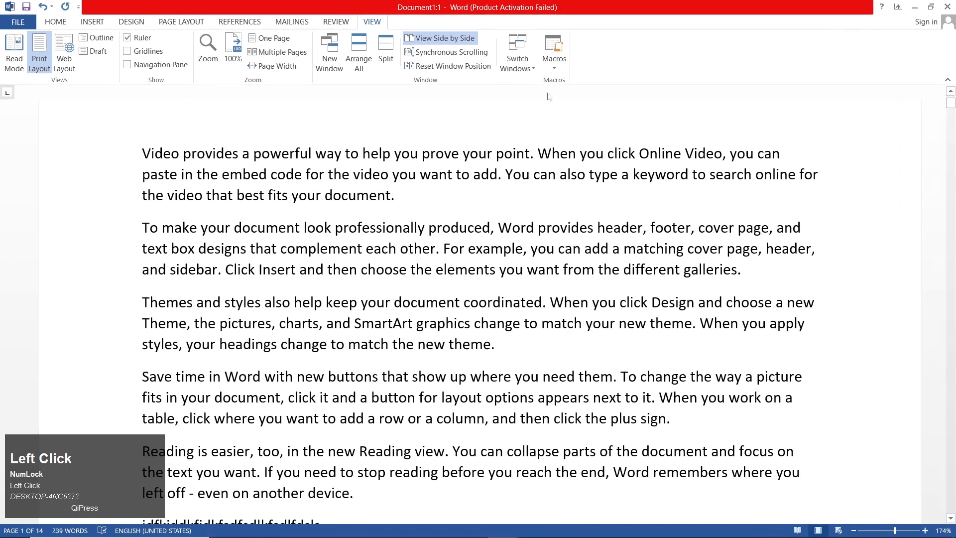
click(513, 67)
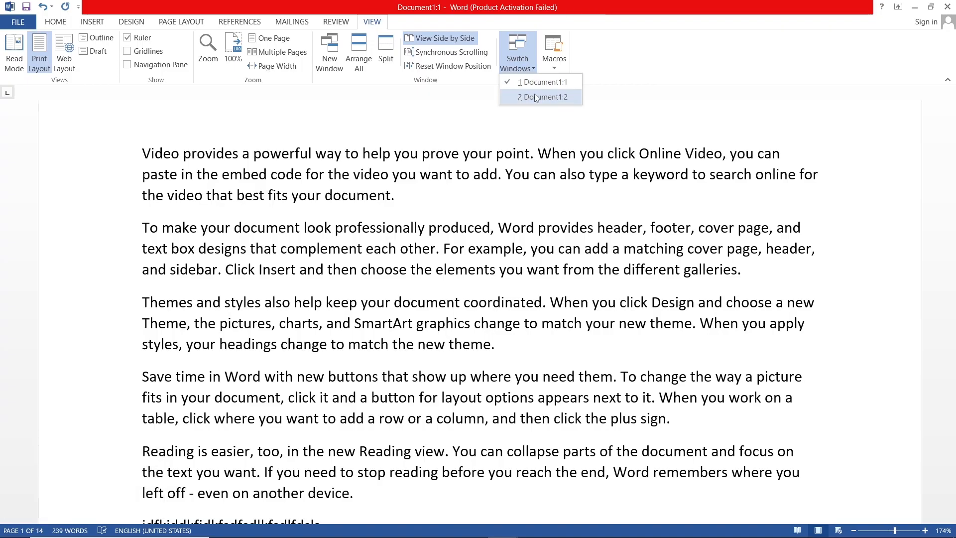
Select the entire content of the document and delete it.
scroll(445, 372, down, 3)
key(ctrl+a)
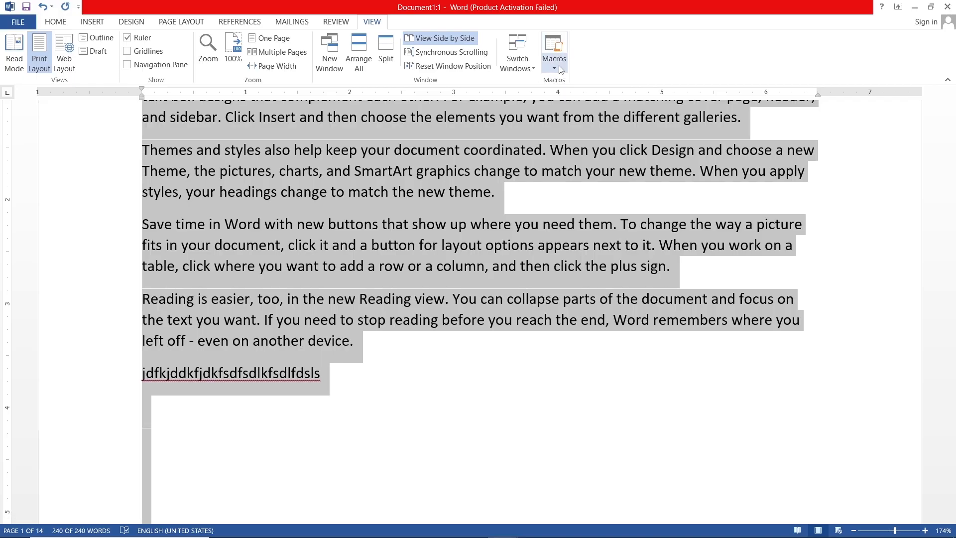
scroll(491, 286, up, 5)
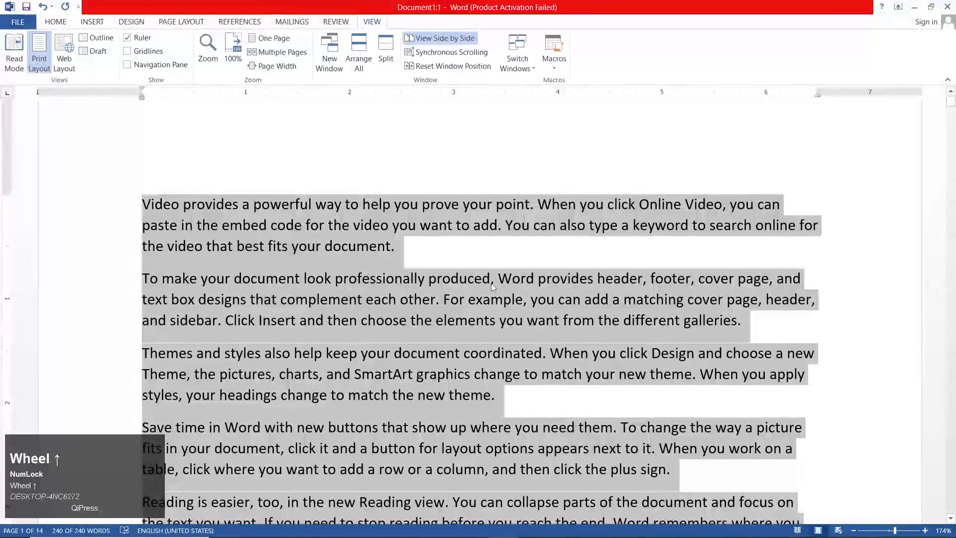
key(Delete)
scroll(491, 284, up, 1)
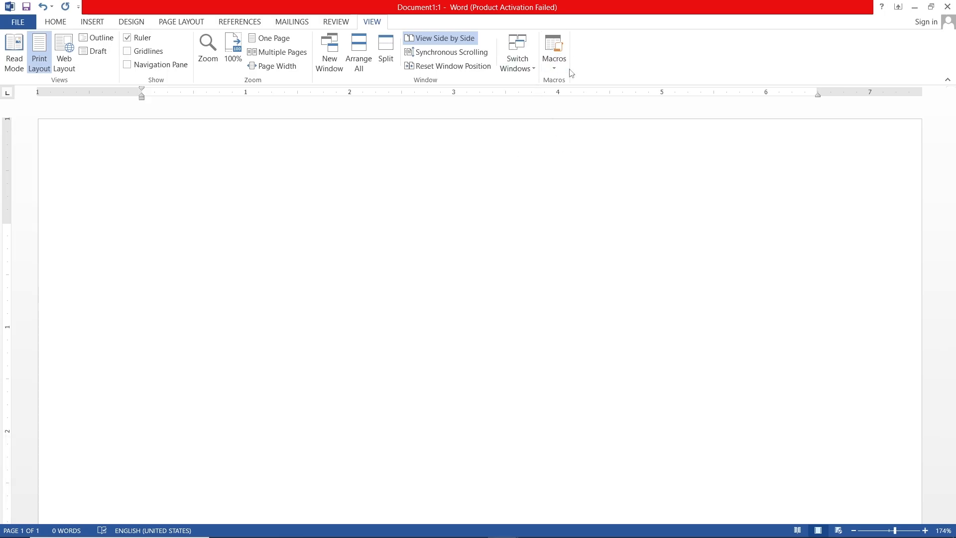
Start recording a new macro named "abc", stored in All Documents (Normal.dotm).
click(557, 63)
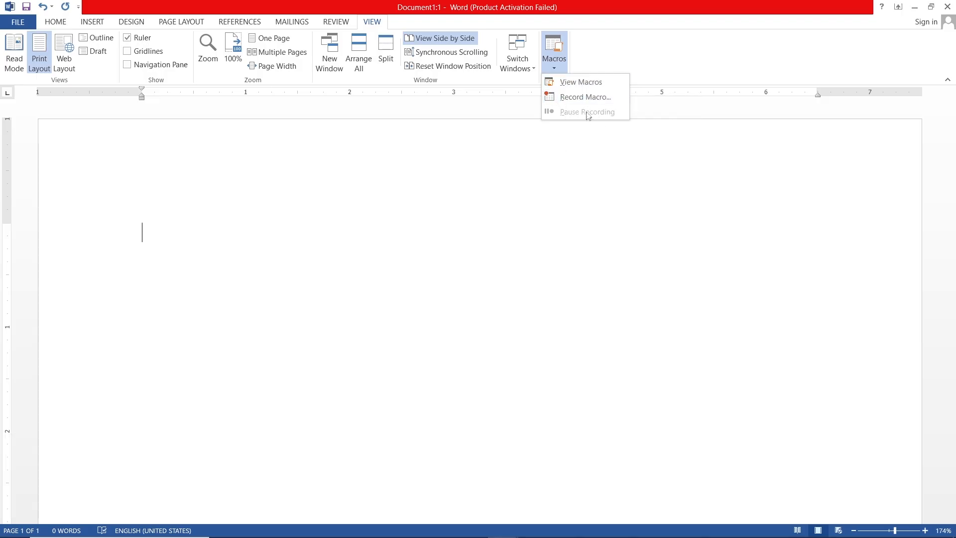
click(582, 98)
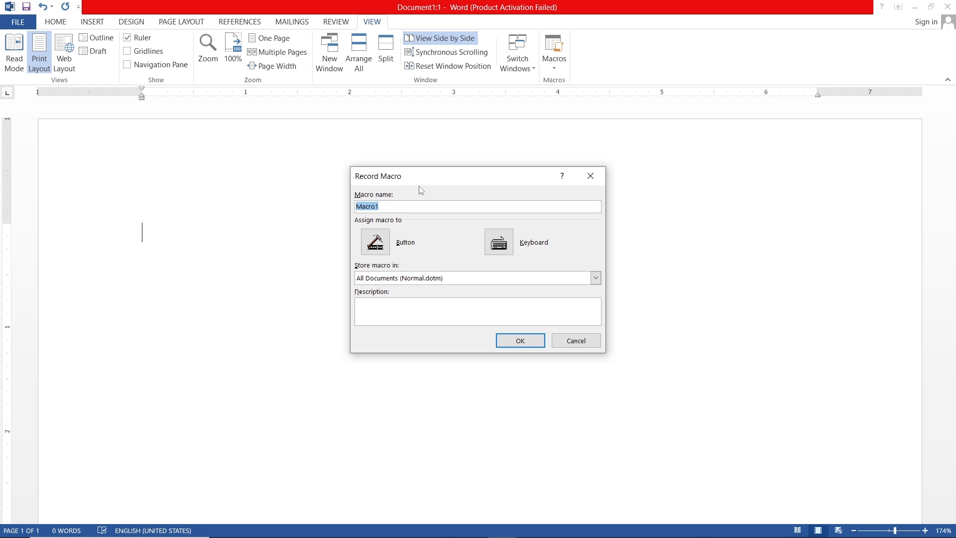
text(ab)
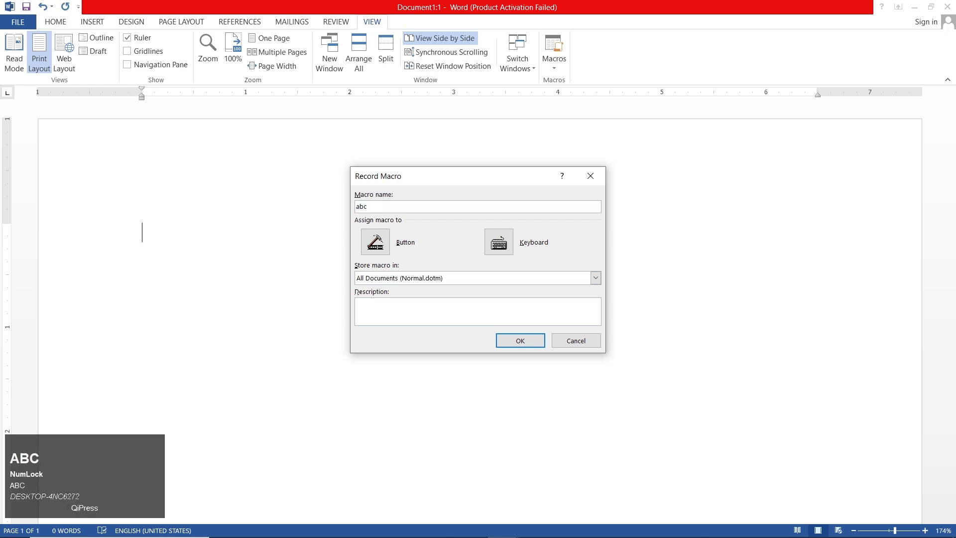
text(c)
click(502, 343)
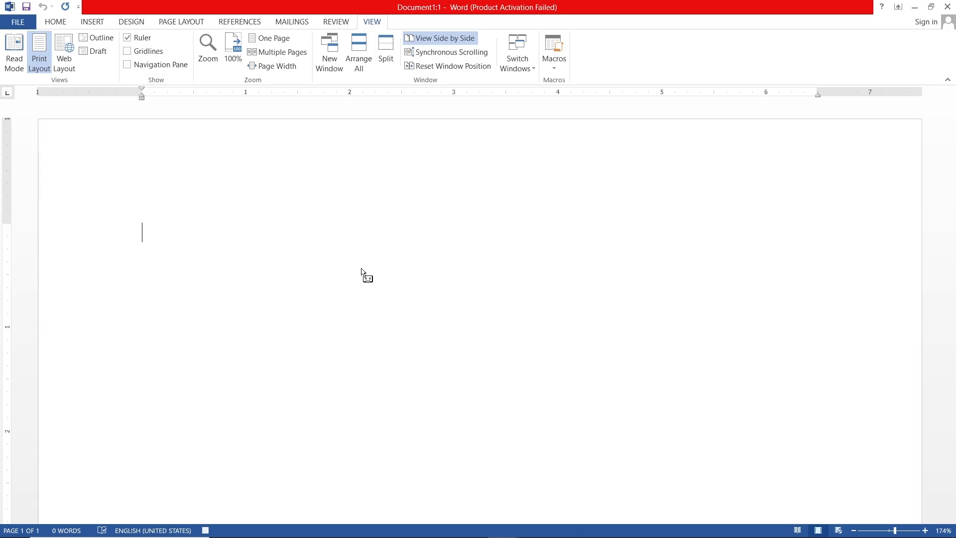
Write "today i want to remain silent" with a line break after it as the macro's content, and stop recording.
text(today i)
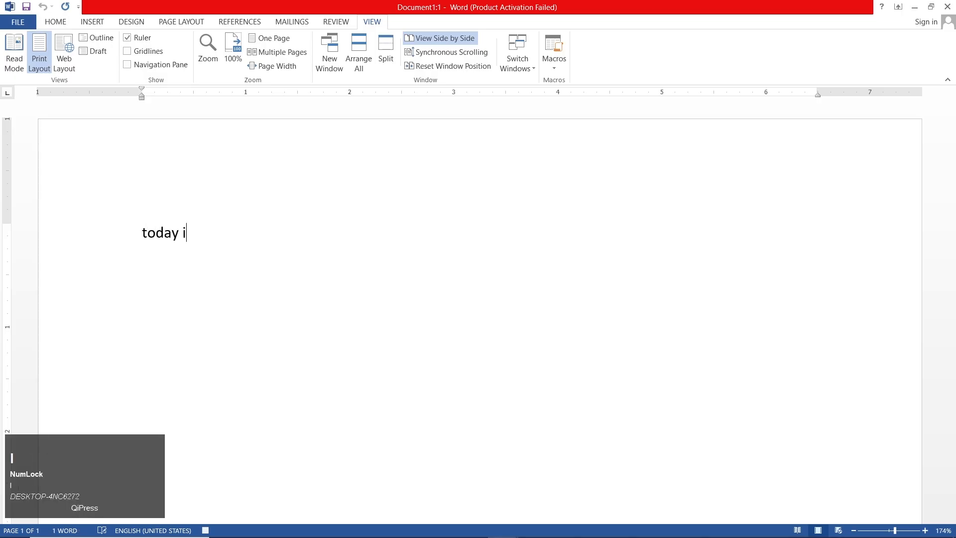
text( want to remain silent)
key(Return)
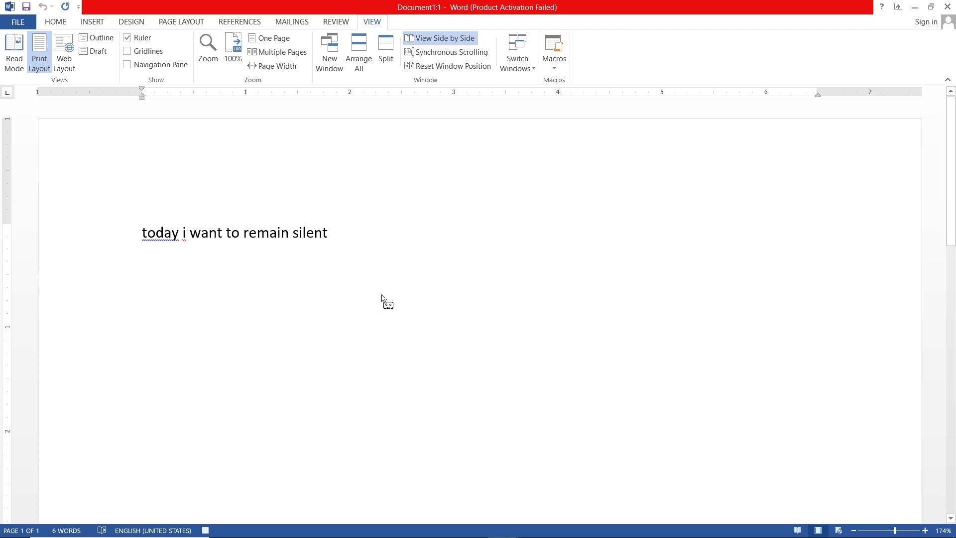
click(554, 65)
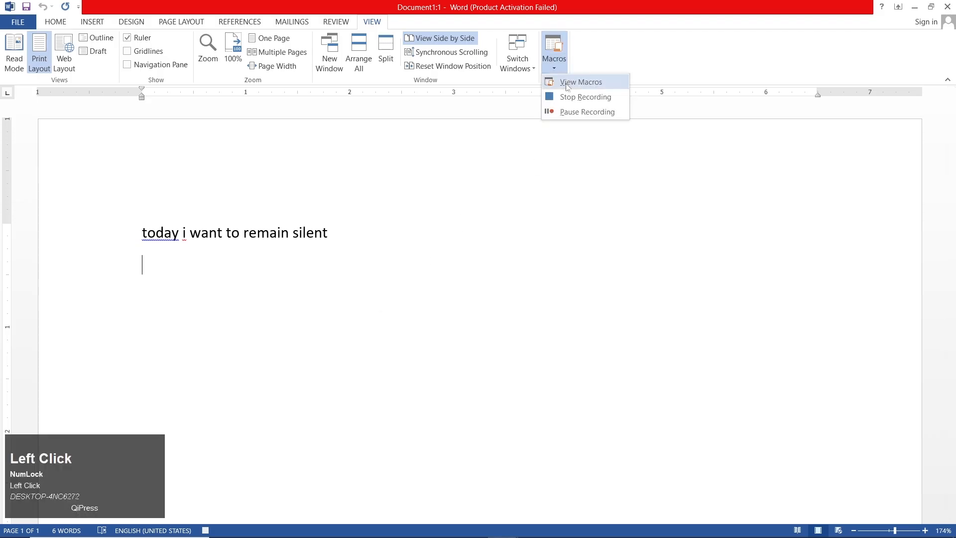
click(570, 100)
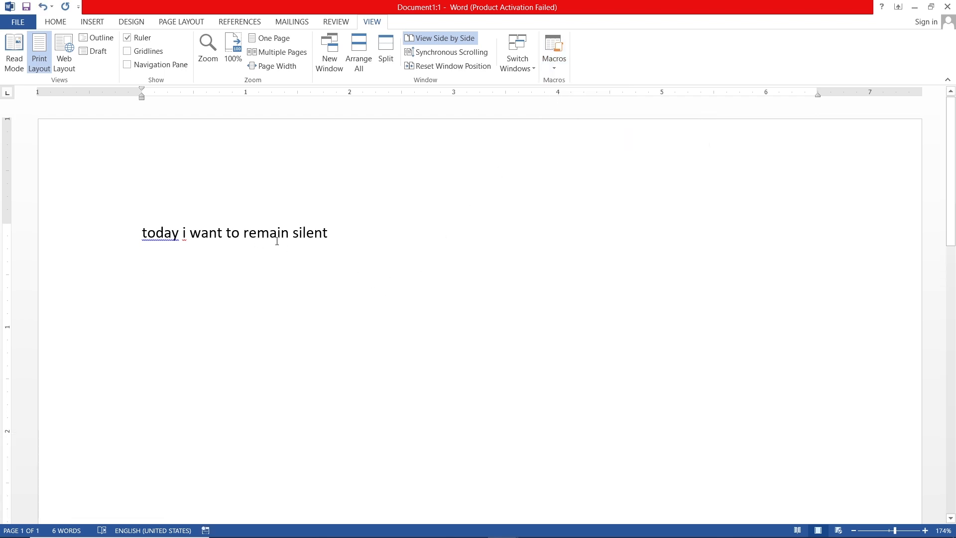
Delete the "today i want to remain silent" line from the page.
drag(332, 249, 149, 271)
click(128, 241)
drag(331, 242, 90, 229)
key(BackSpace)
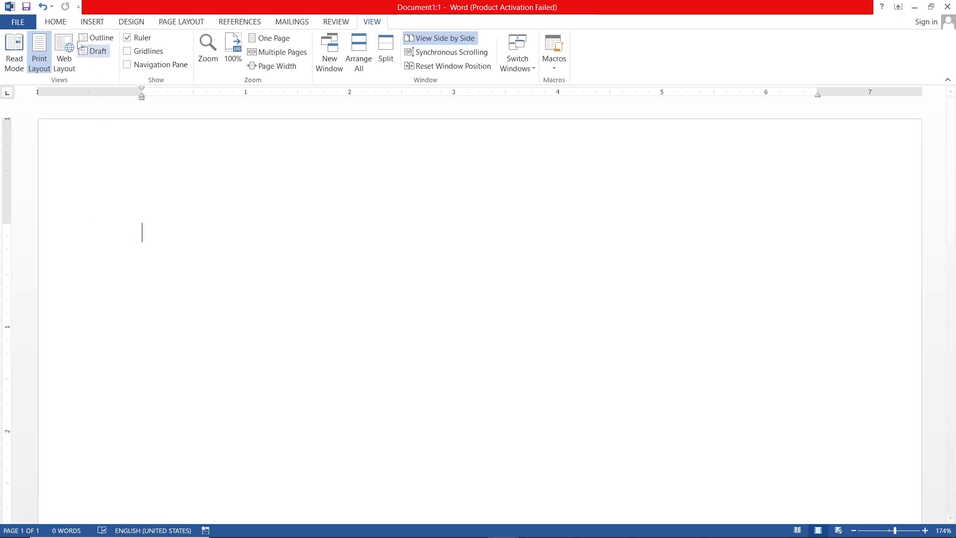
Enter the sample text "gfg" and "ghg" on two separate lines, leaving the cursor on a new line below.
click(56, 21)
text(gfg)
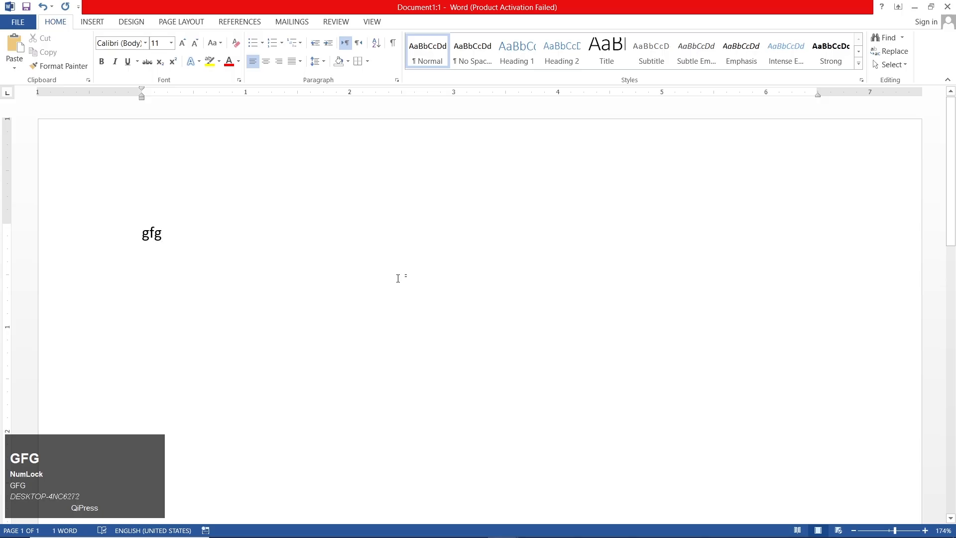
key(Return)
text(ghg)
key(Return)
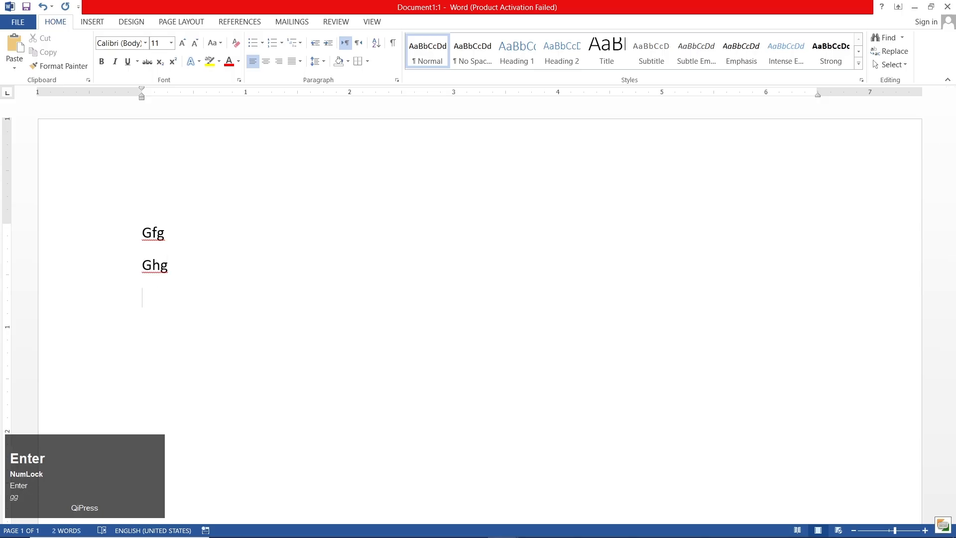
Run the recorded macro "abc" at the cursor below the two sample lines.
click(377, 23)
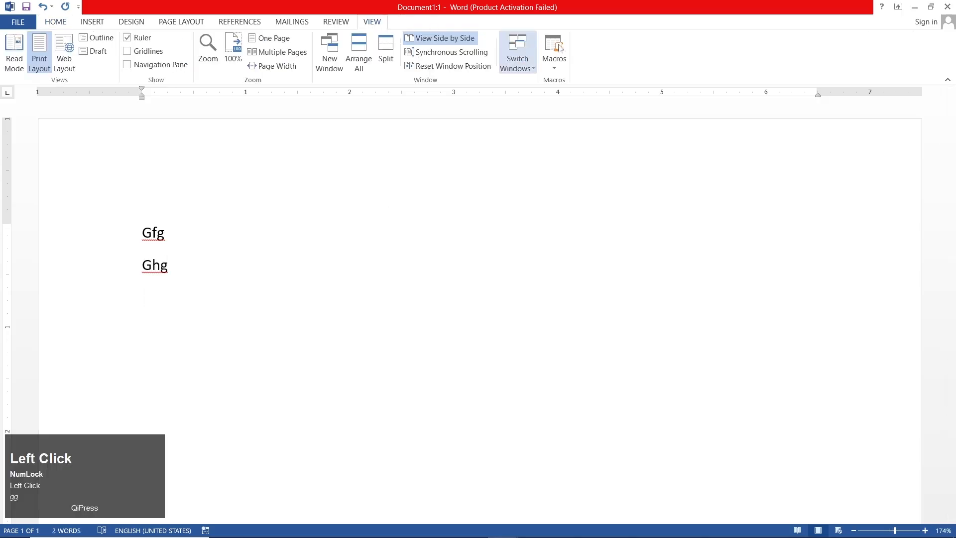
click(558, 67)
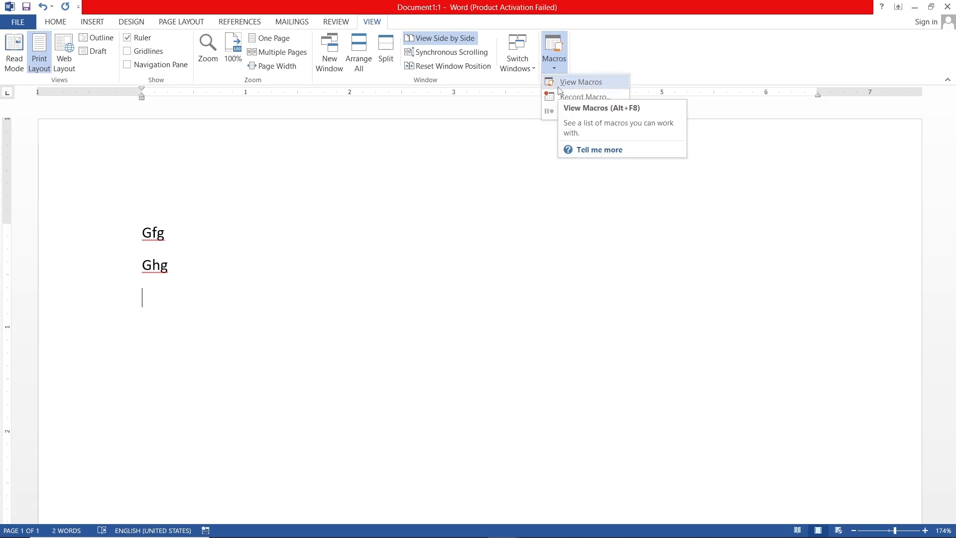
click(559, 88)
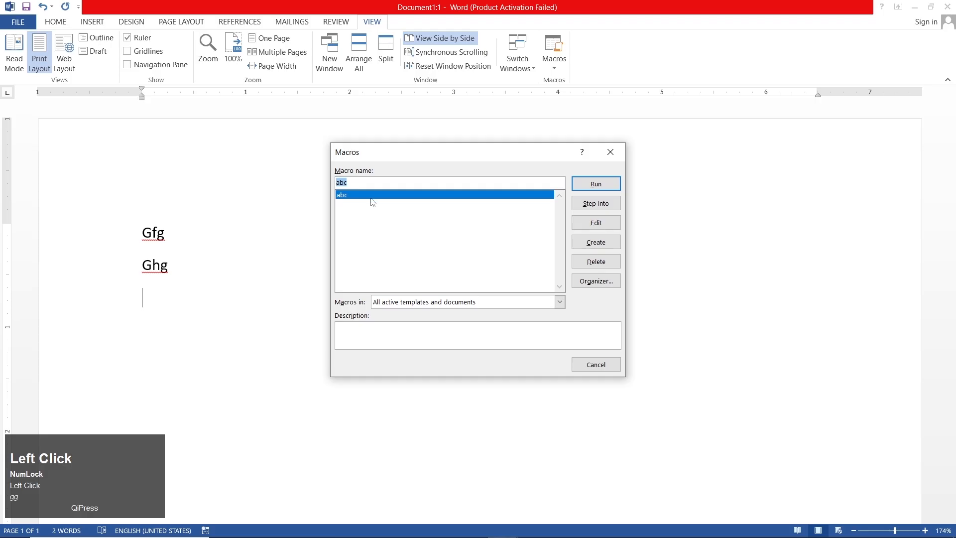
click(595, 185)
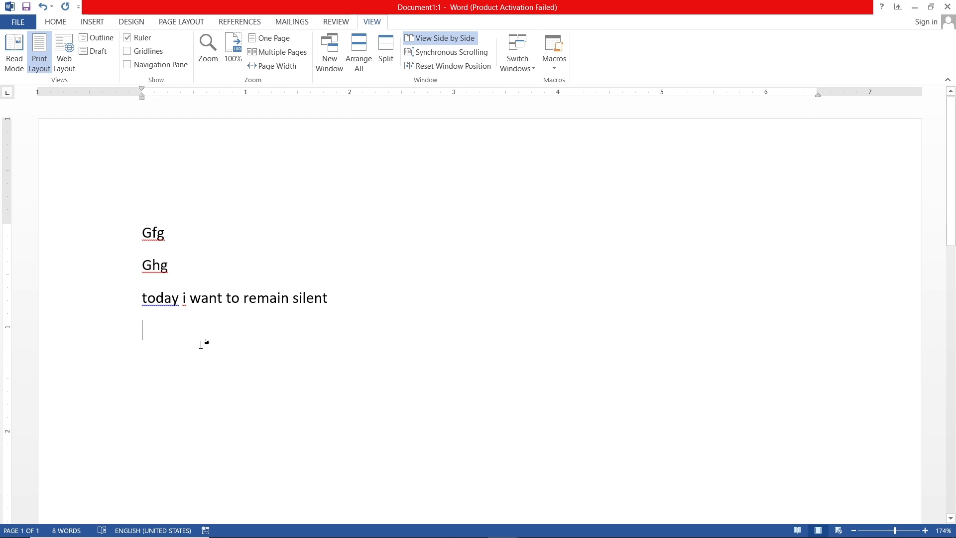
Select all the text, including the macro's inserted line, and delete it.
key(ctrl+z)
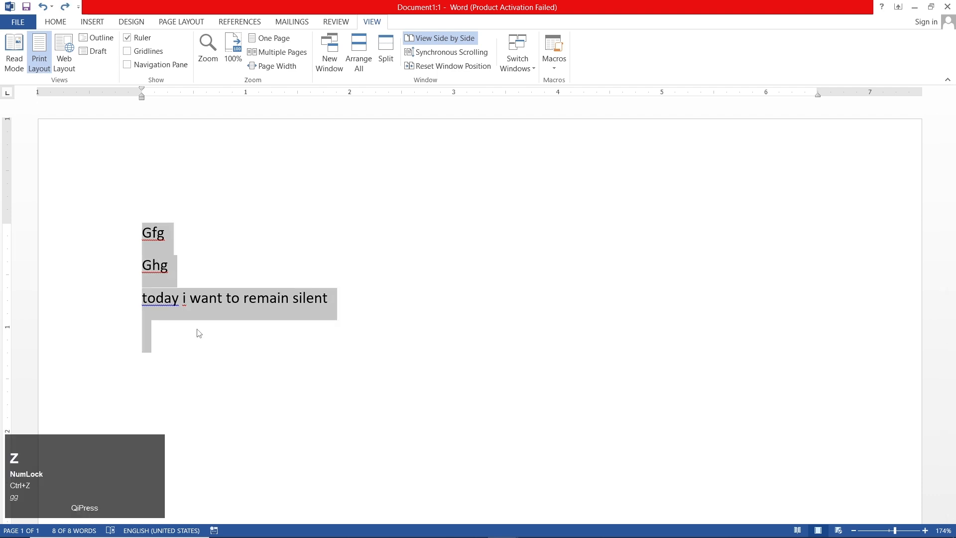
key(Delete)
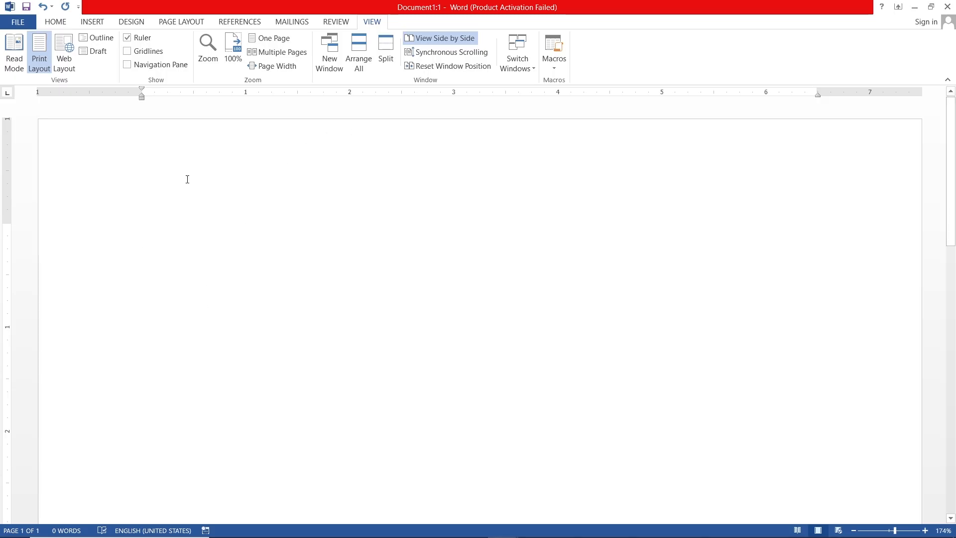
click(18, 21)
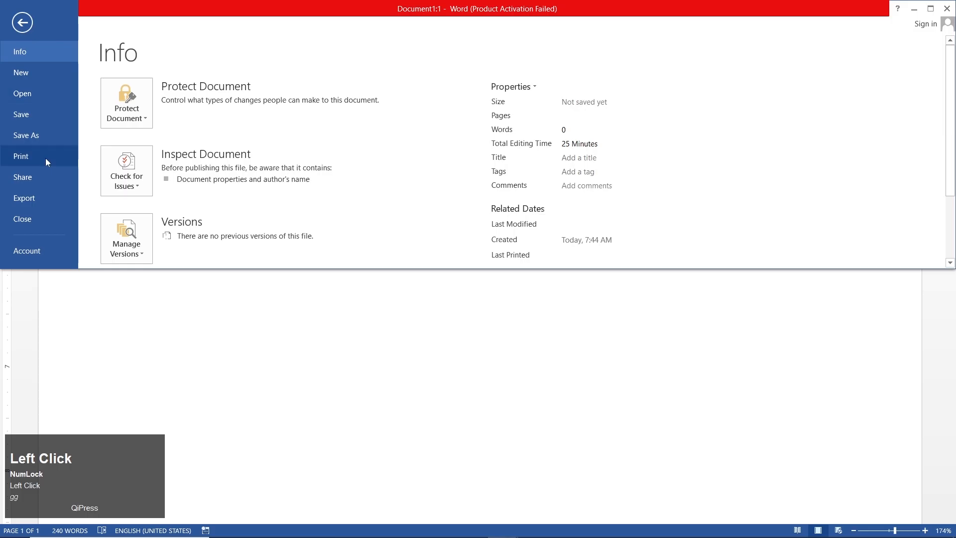
click(24, 24)
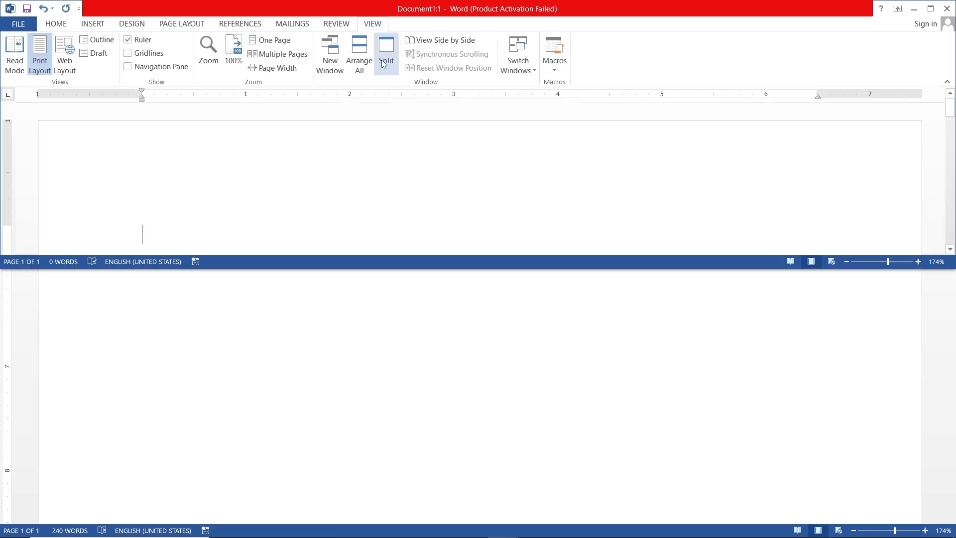